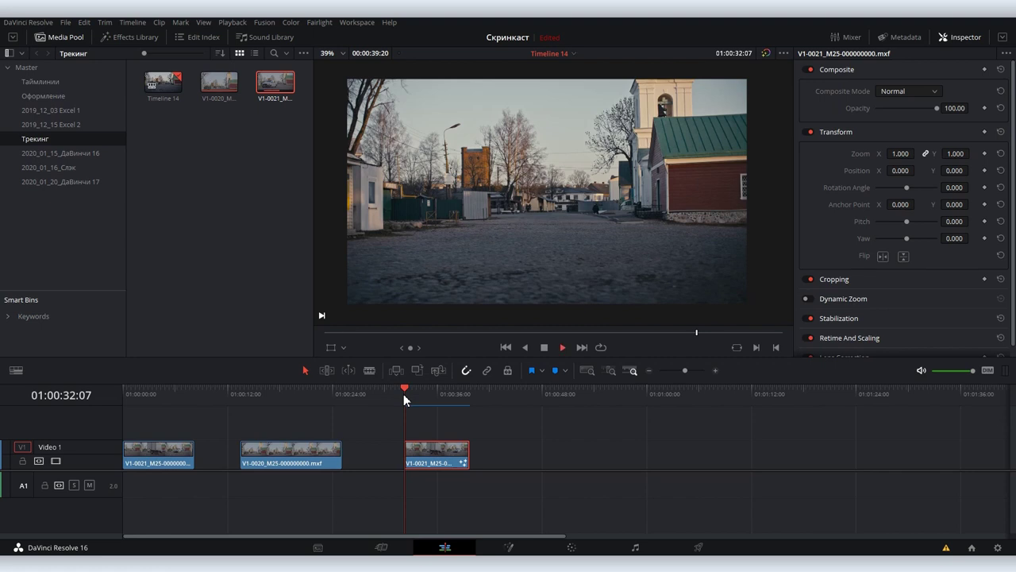
Play through the truck clip on the timeline and stop on the van frame.
key(space)
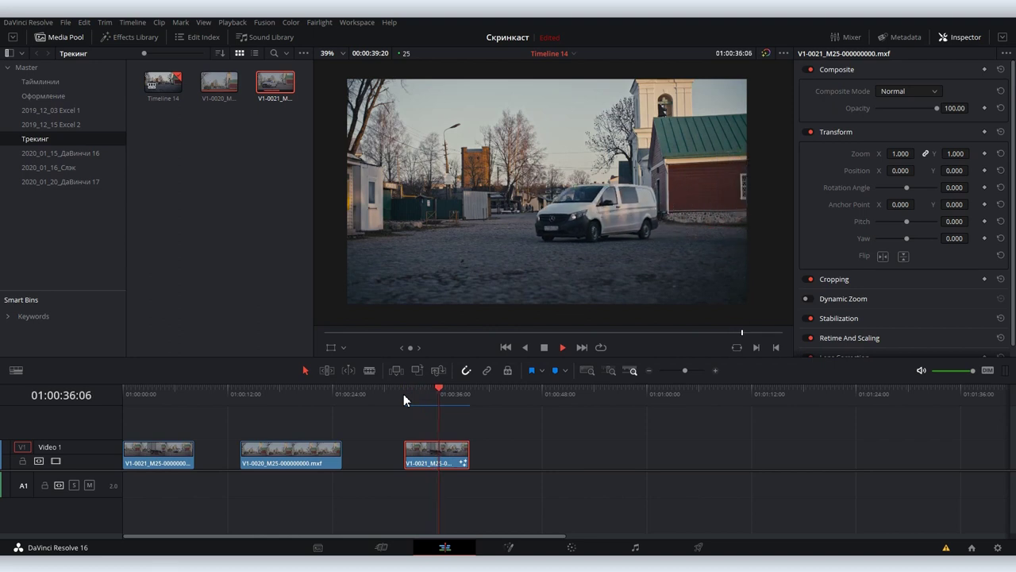
key(space)
click(404, 394)
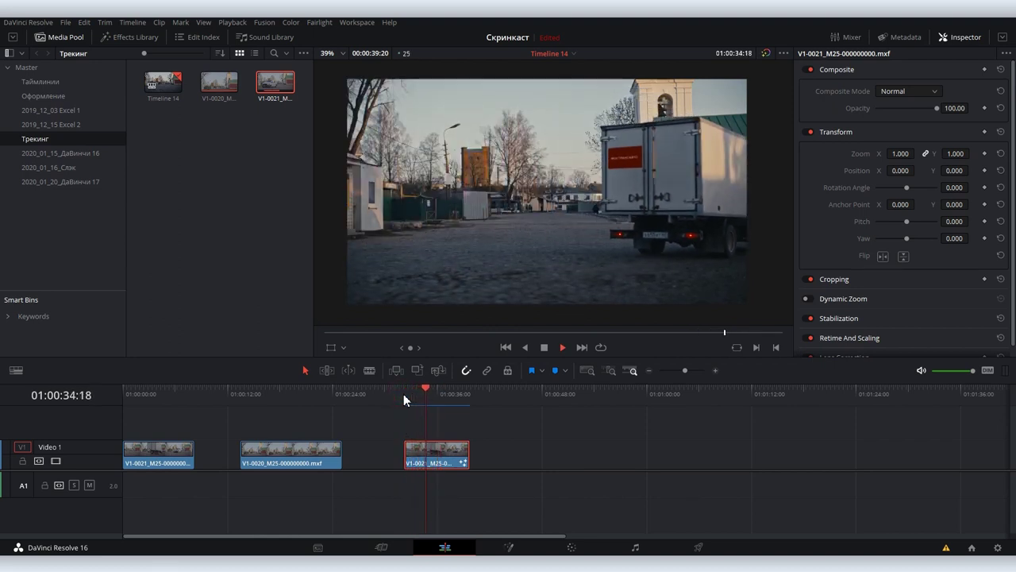
key(space)
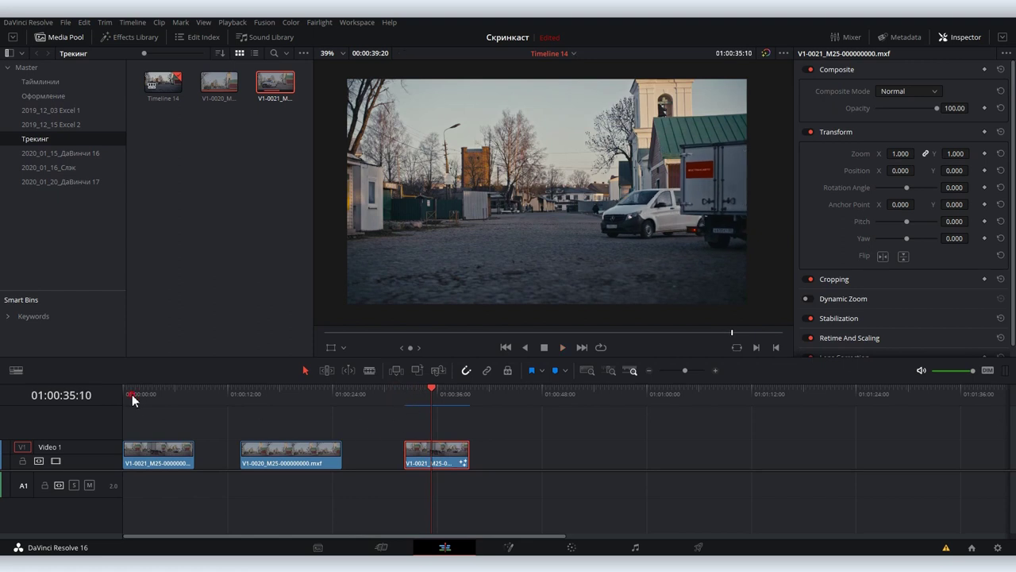
click(133, 394)
key(space)
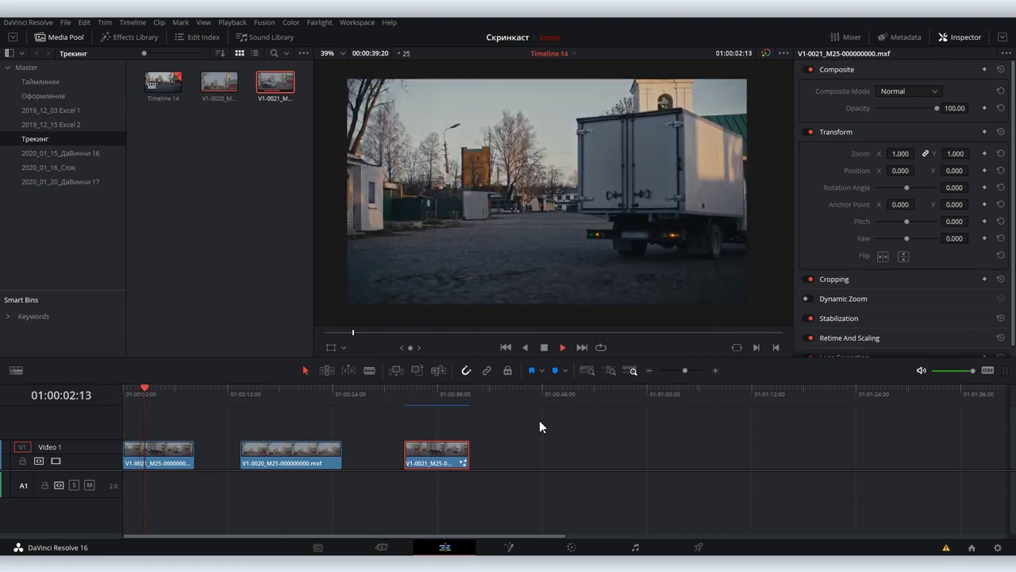
drag(434, 399, 423, 397)
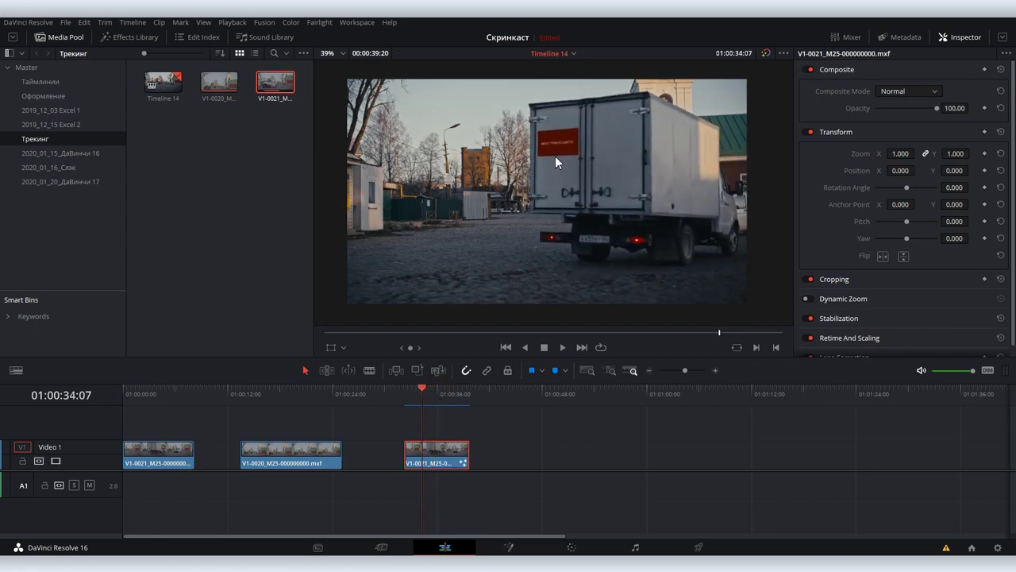
key(slash)
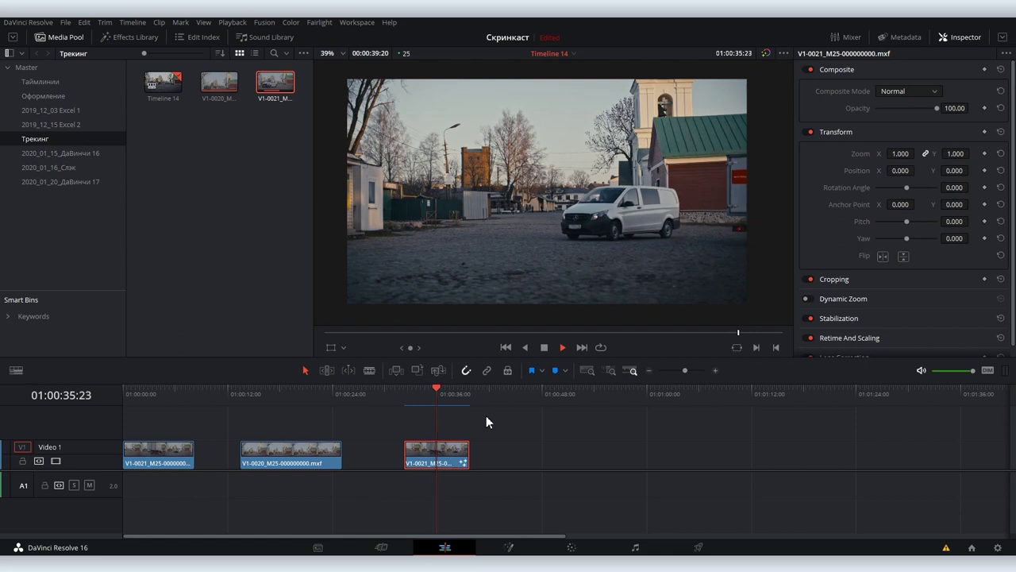
key(space)
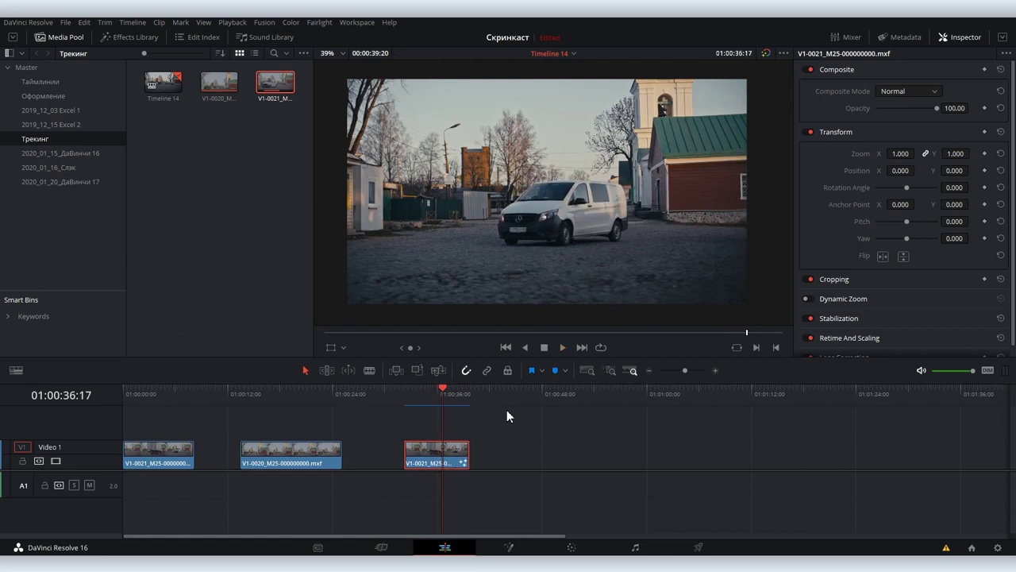
On the Fusion page, add a Planar Tracker between MediaIn1 and MediaOut1 and select it.
click(512, 540)
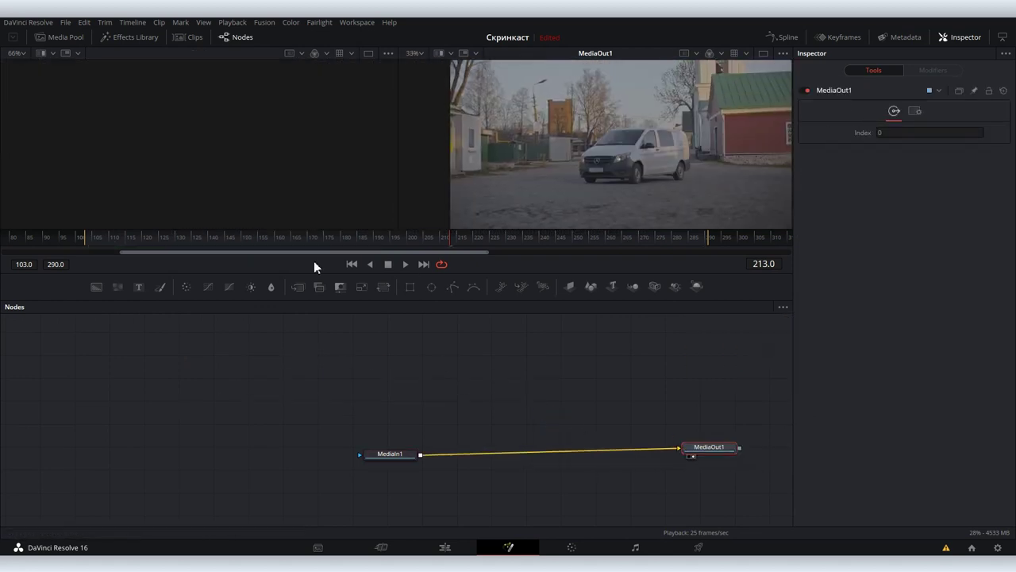
key(shift+space)
text(track)
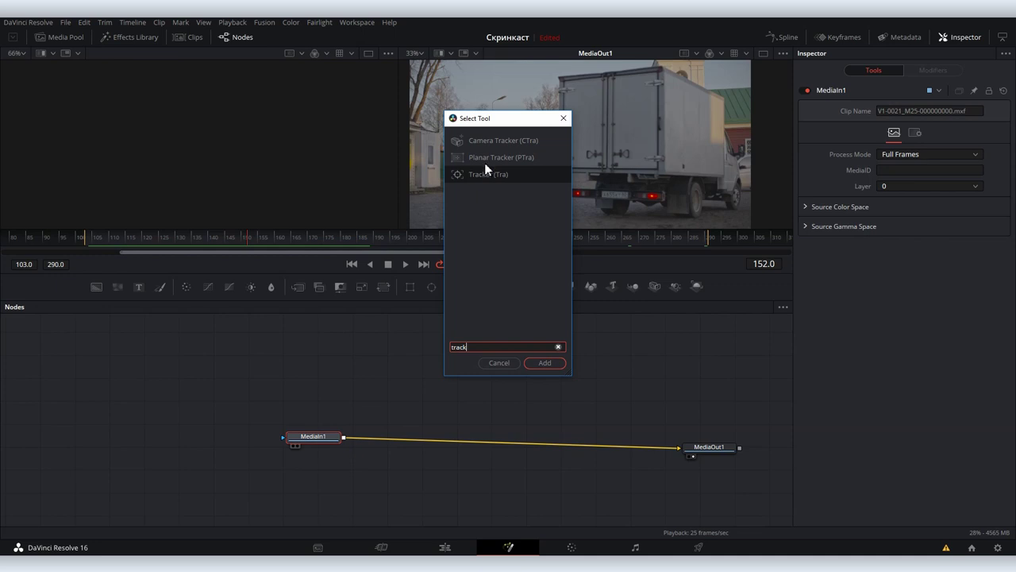
click(484, 158)
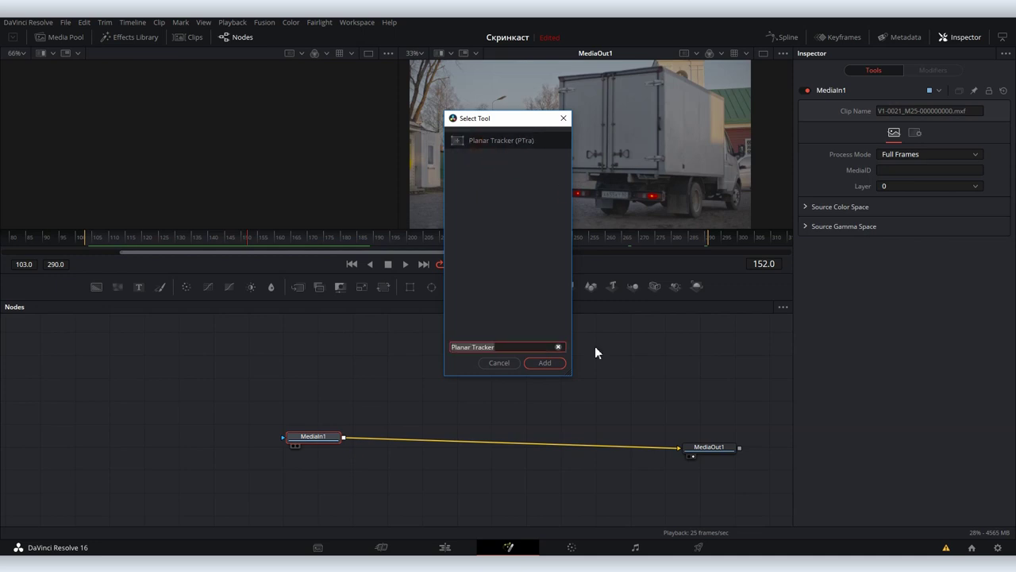
click(542, 364)
mouse_move(389, 439)
mouse_down()
mouse_move(460, 441)
mouse_move(294, 476)
mouse_up()
drag(710, 448, 702, 480)
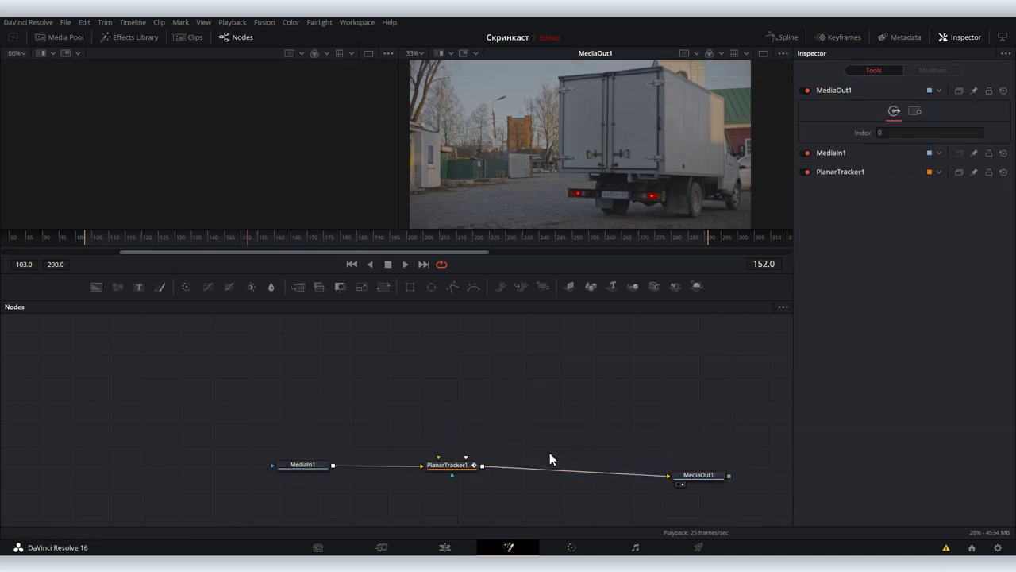
click(443, 472)
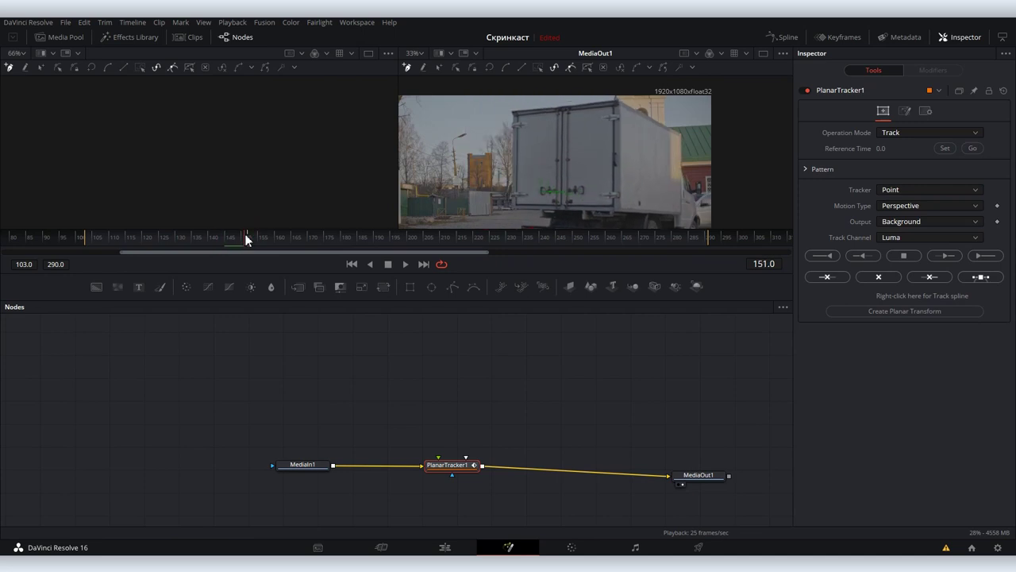
Draw a closed four-corner tracking shape around the truck's rear doors.
click(521, 113)
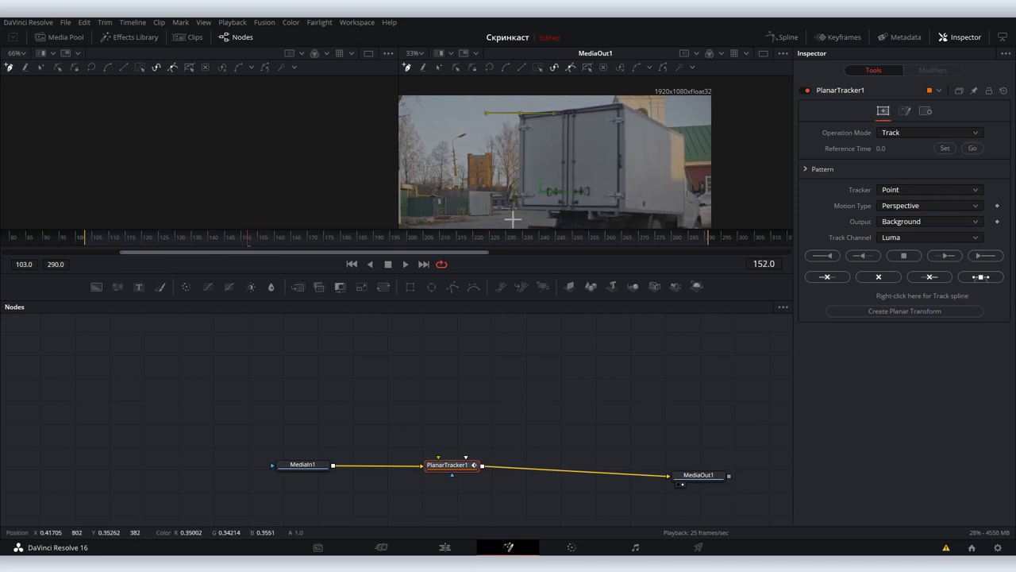
click(517, 211)
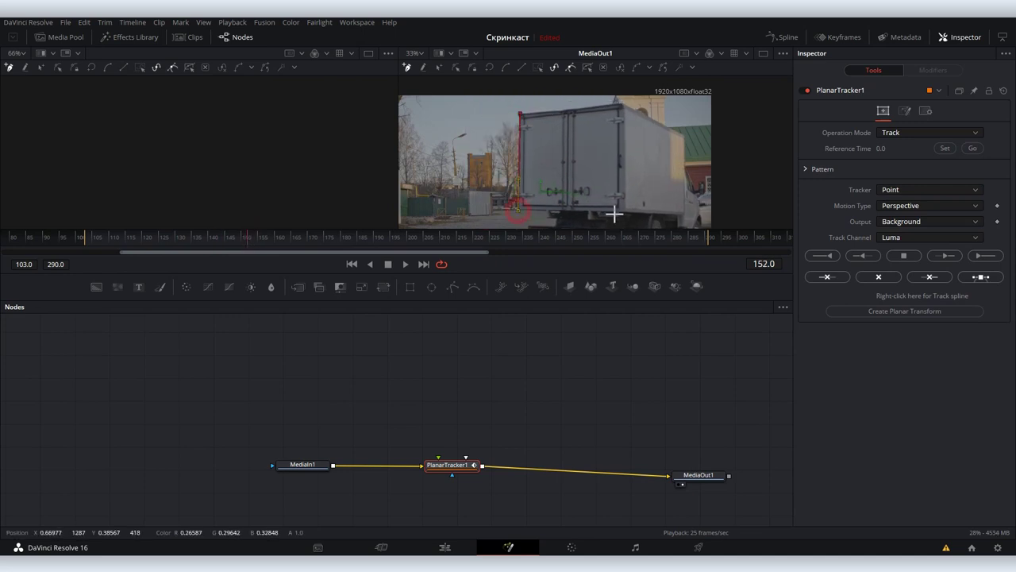
click(625, 211)
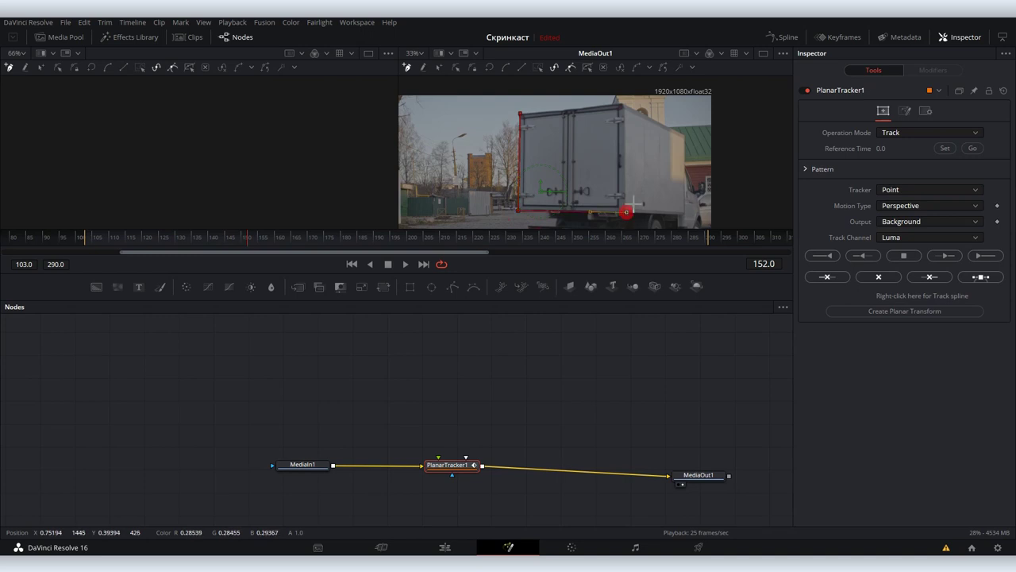
click(625, 104)
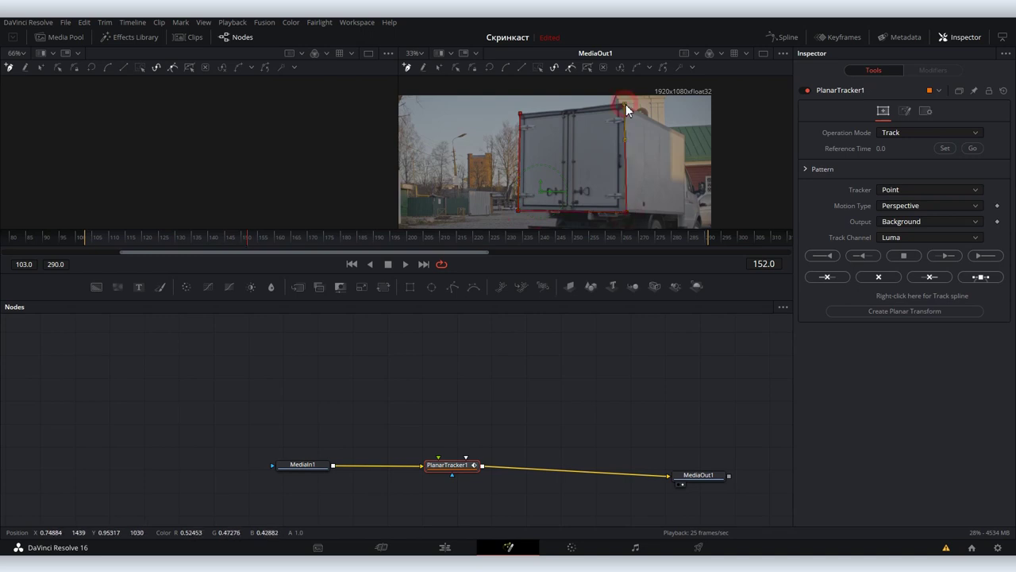
click(522, 114)
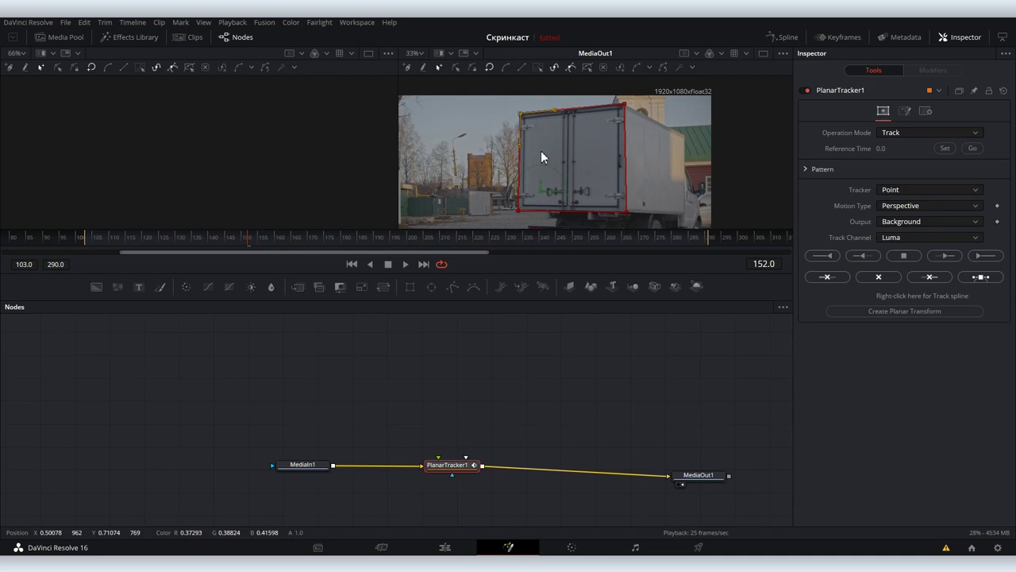
Zoom into the viewer and refine the shape's lower-right corner against the door edge.
scroll(554, 141, up, 5)
scroll(570, 119, up, 3)
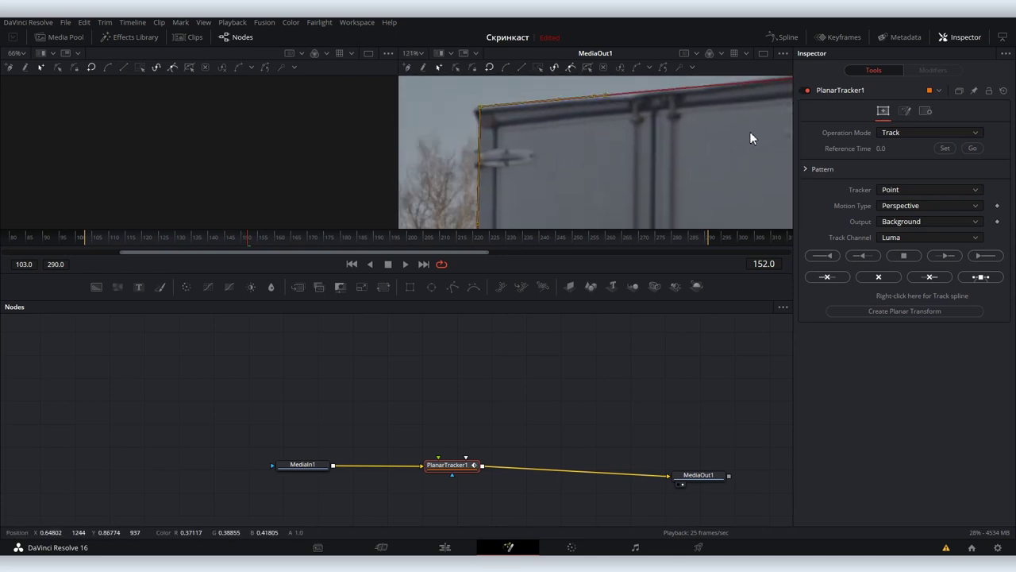
scroll(559, 160, up, 3)
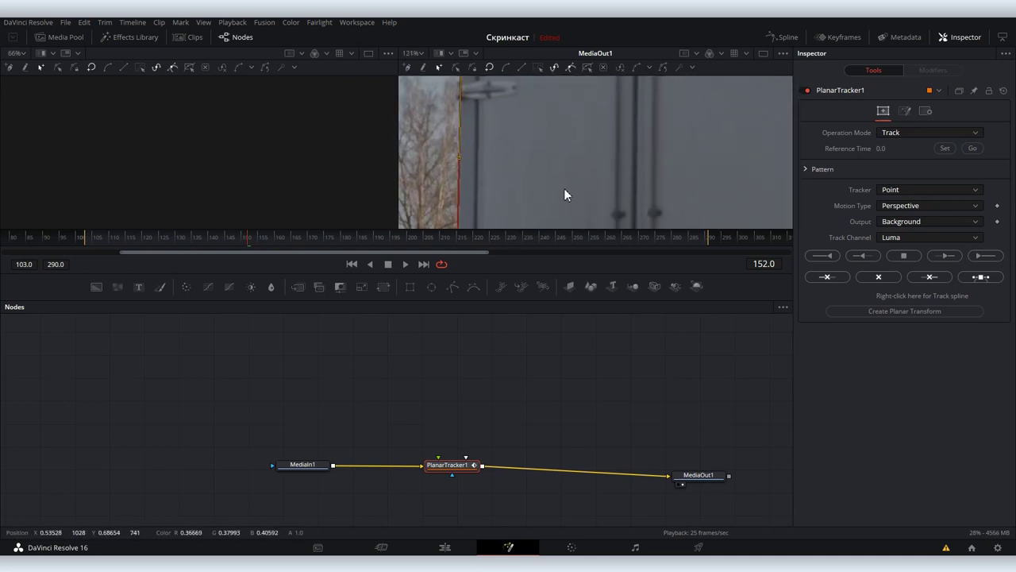
scroll(540, 197, up, 2)
scroll(549, 128, down, 5)
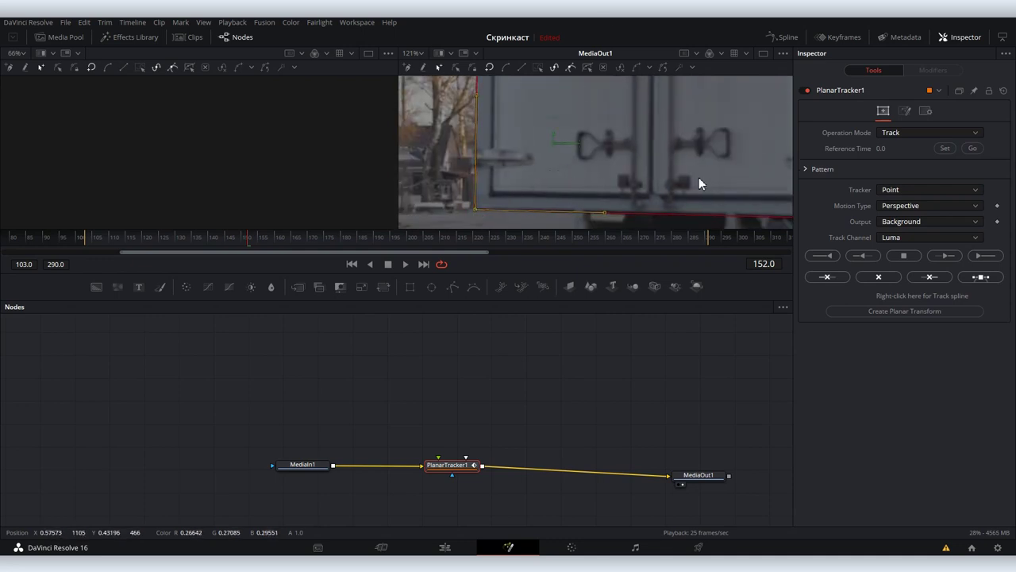
scroll(699, 177, right, 3)
click(688, 211)
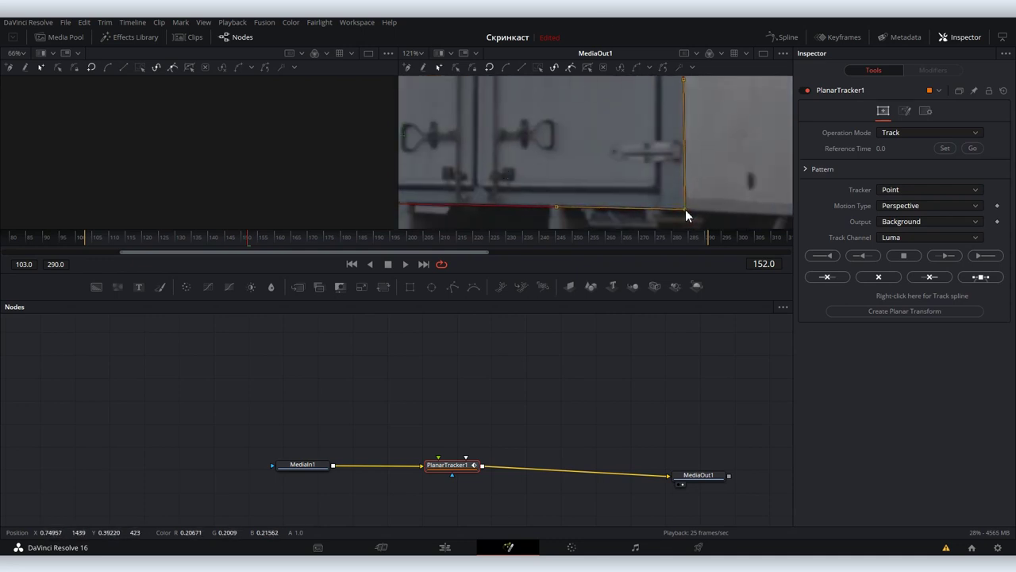
scroll(615, 157, down, 3)
scroll(607, 164, down, 2)
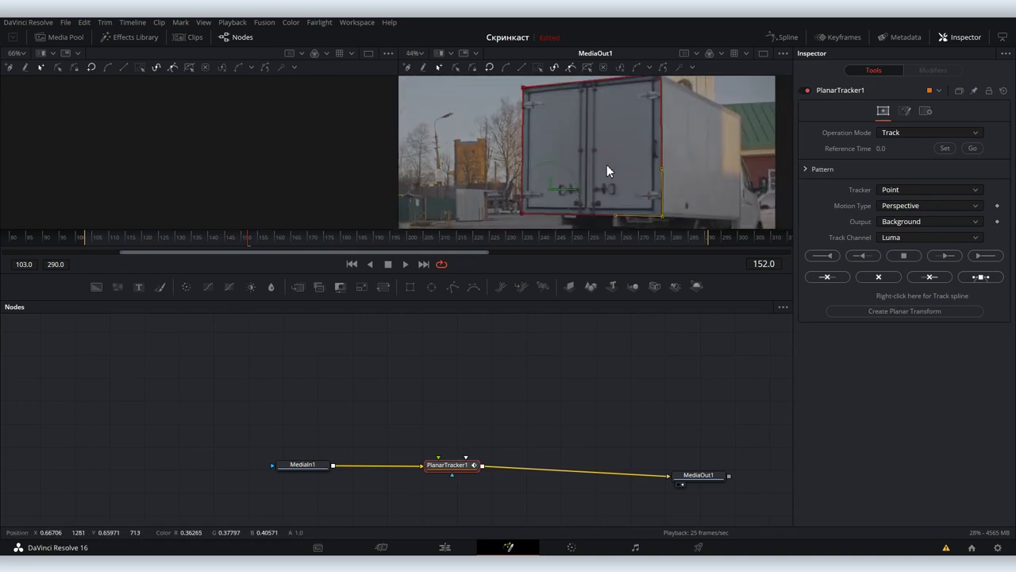
scroll(576, 150, down, 2)
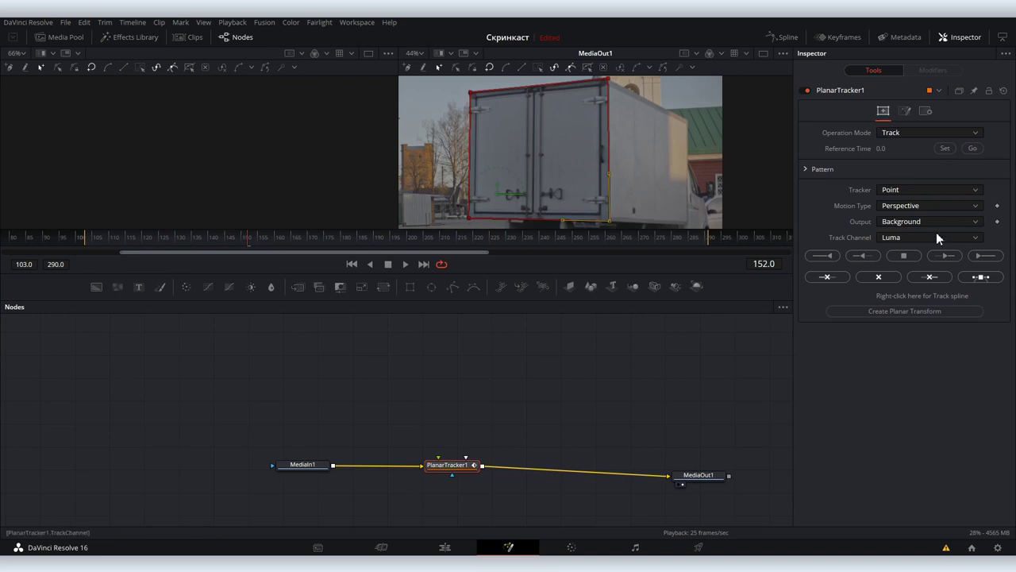
Preview the green and then the blue channel in the viewer, leaving tracking on Luma.
click(892, 237)
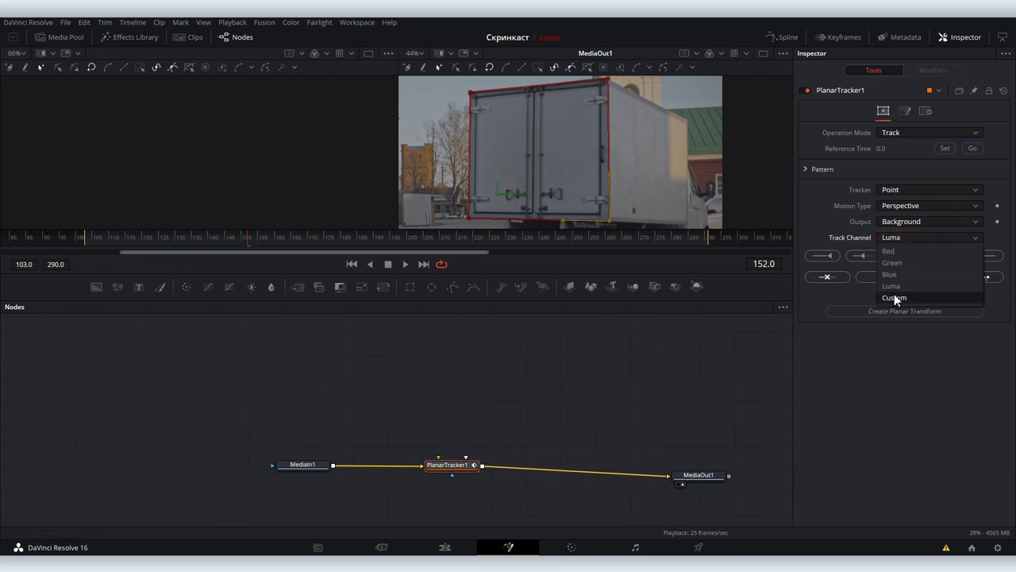
click(894, 238)
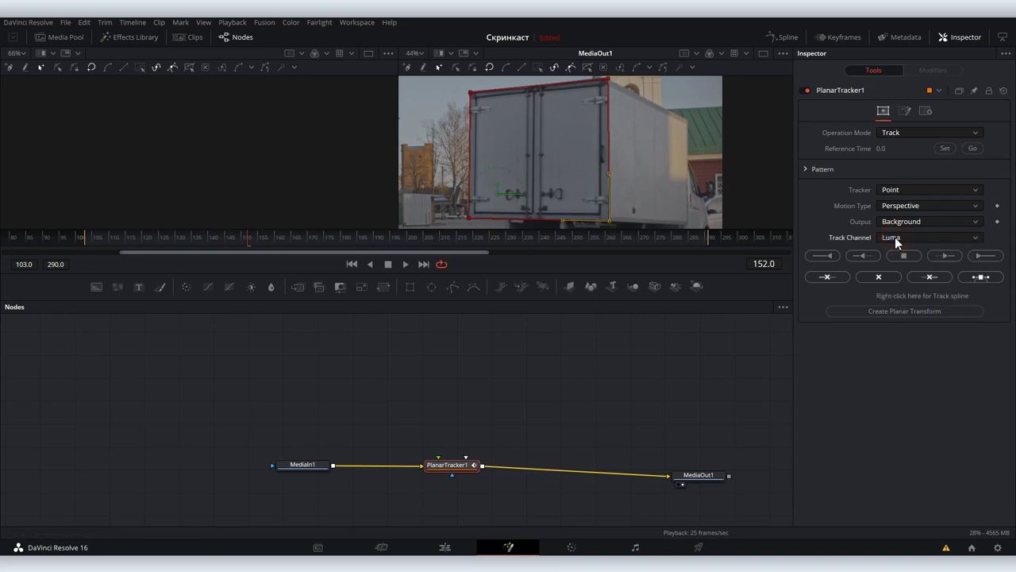
click(721, 53)
click(724, 97)
click(720, 52)
click(730, 112)
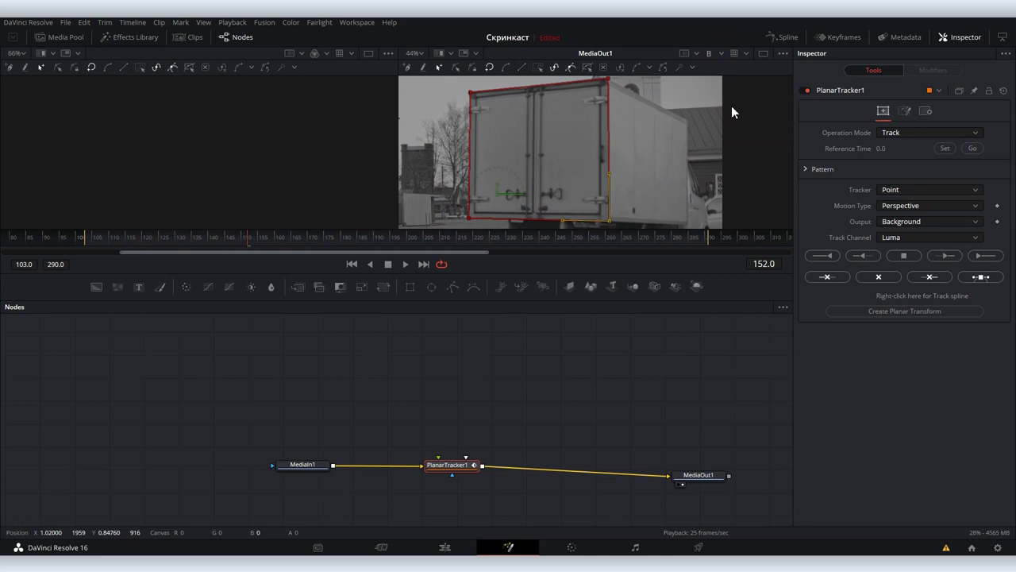
Set the Track Channel to Blue and return the viewer to full colour.
click(895, 236)
click(907, 274)
click(720, 52)
click(728, 69)
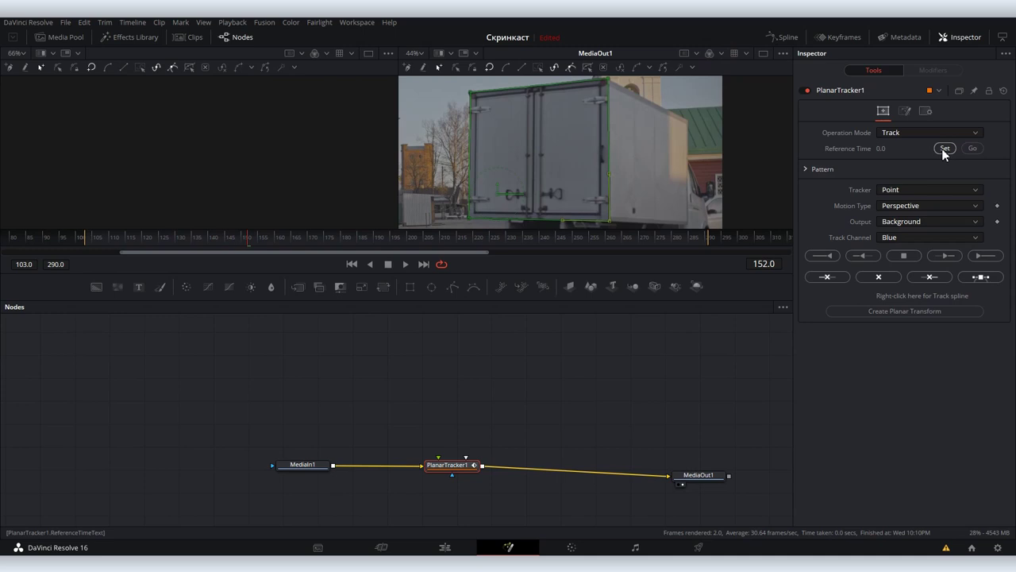
Set frame 152 as reference, track the doors forward, and scrub back to check.
click(943, 149)
click(949, 254)
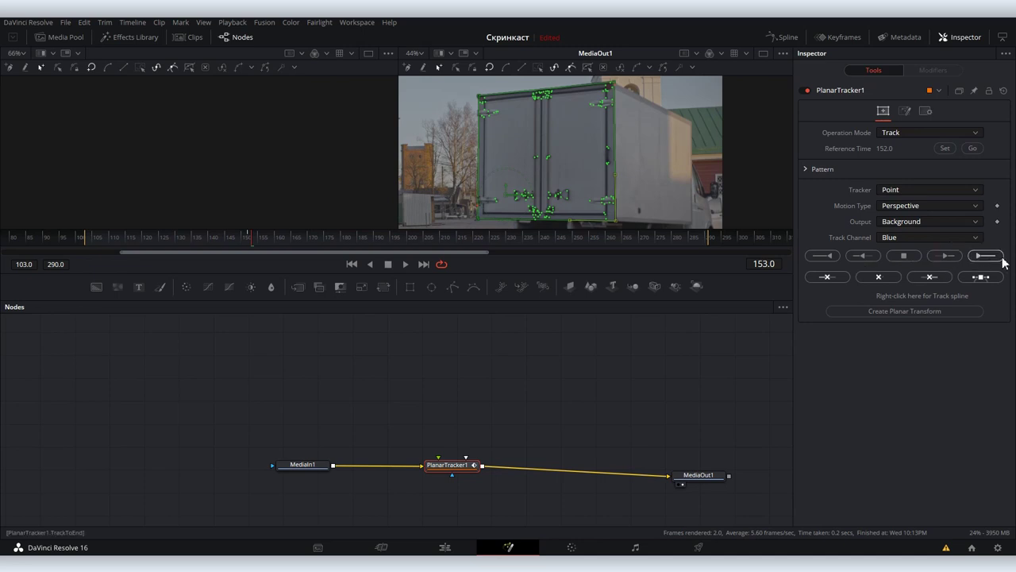
click(984, 255)
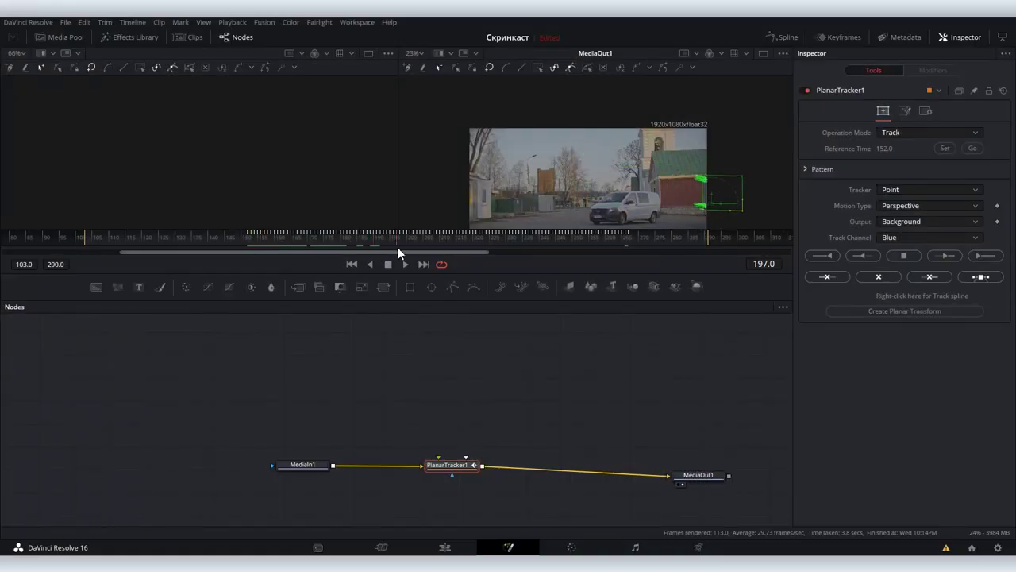
scroll(492, 205, up, 4)
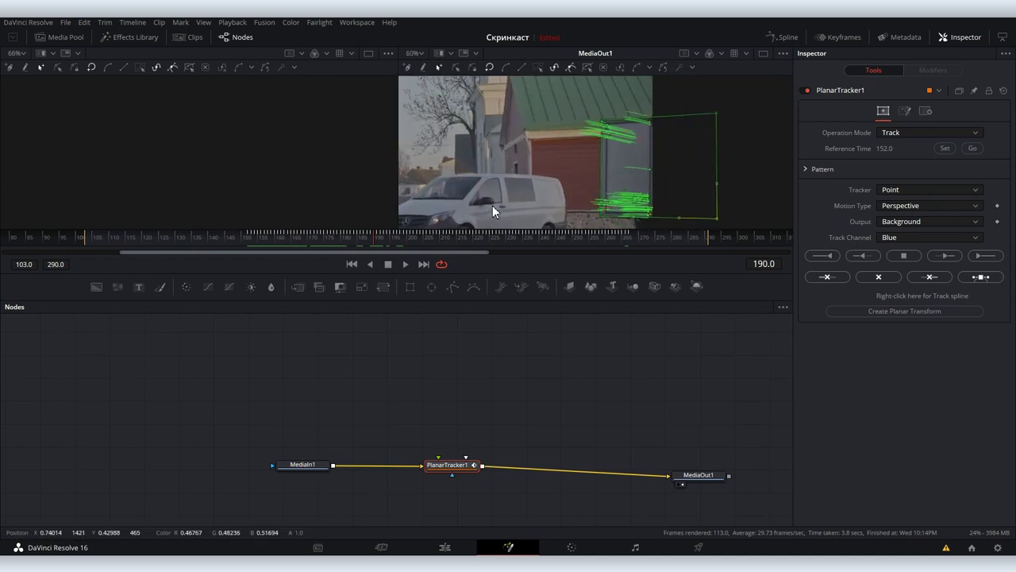
drag(384, 243, 384, 243)
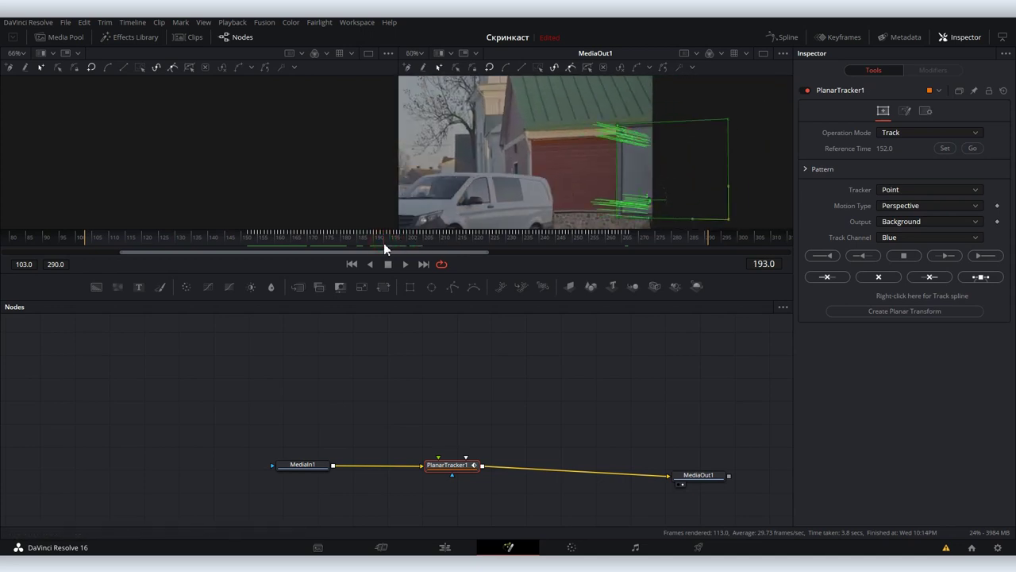
click(359, 240)
drag(388, 237, 253, 246)
Track backward from frame 152 and scrub through later frames to review the result.
scroll(643, 175, down, 3)
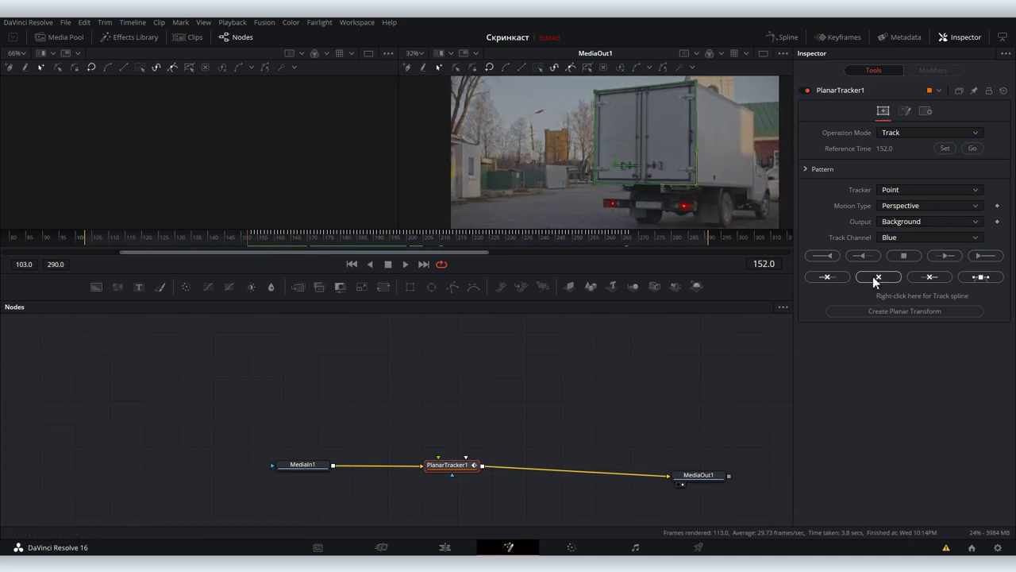
click(865, 255)
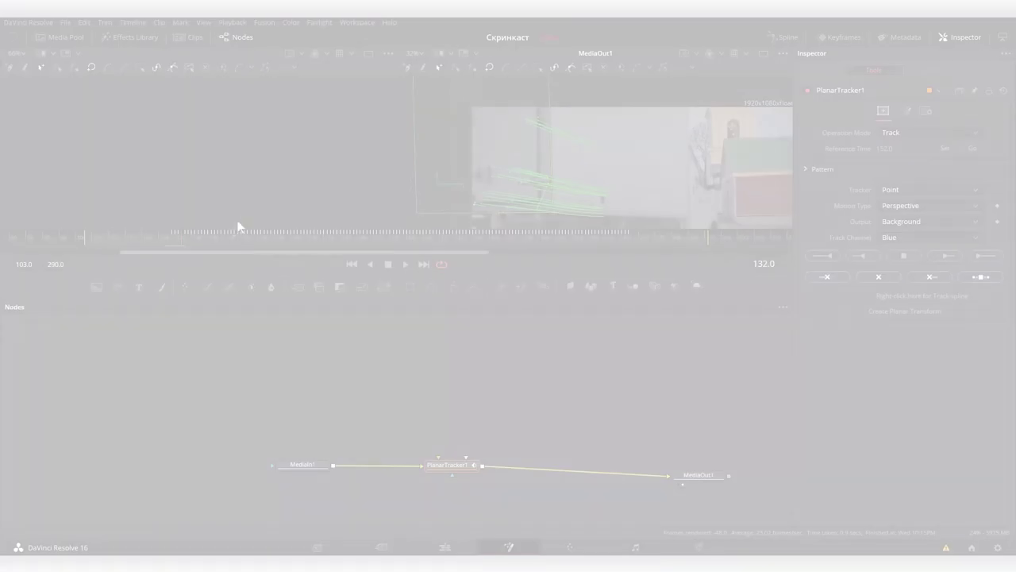
mouse_move(181, 246)
mouse_down()
mouse_move(253, 238)
mouse_move(185, 254)
mouse_up()
mouse_move(213, 247)
mouse_down()
mouse_move(315, 240)
mouse_move(292, 249)
mouse_up()
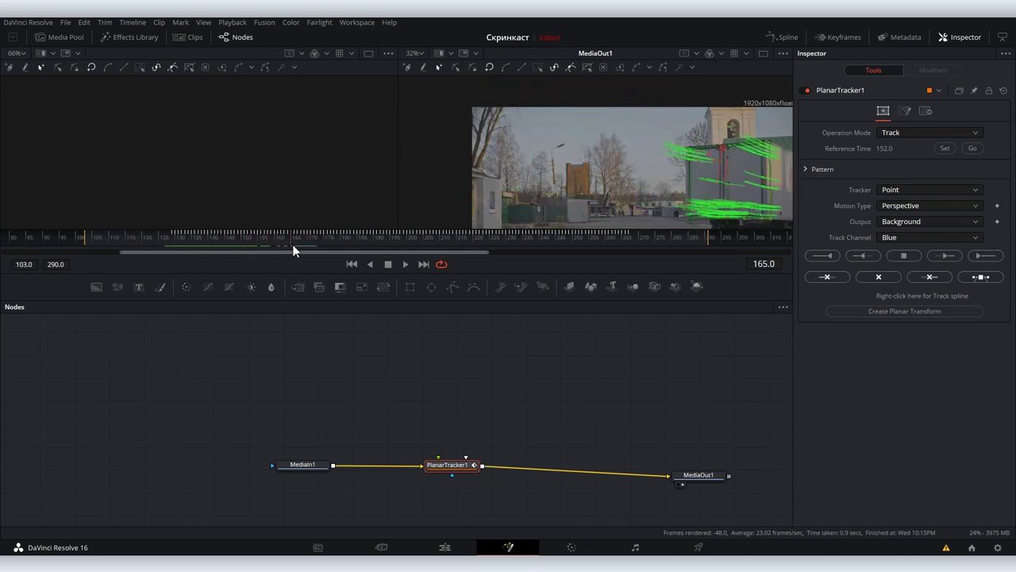
scroll(544, 159, down, 2)
click(487, 404)
Move MediaIn1 and PlanarTracker1 lower and add a Background node shown in the left viewer.
drag(464, 470, 474, 477)
drag(314, 466, 320, 473)
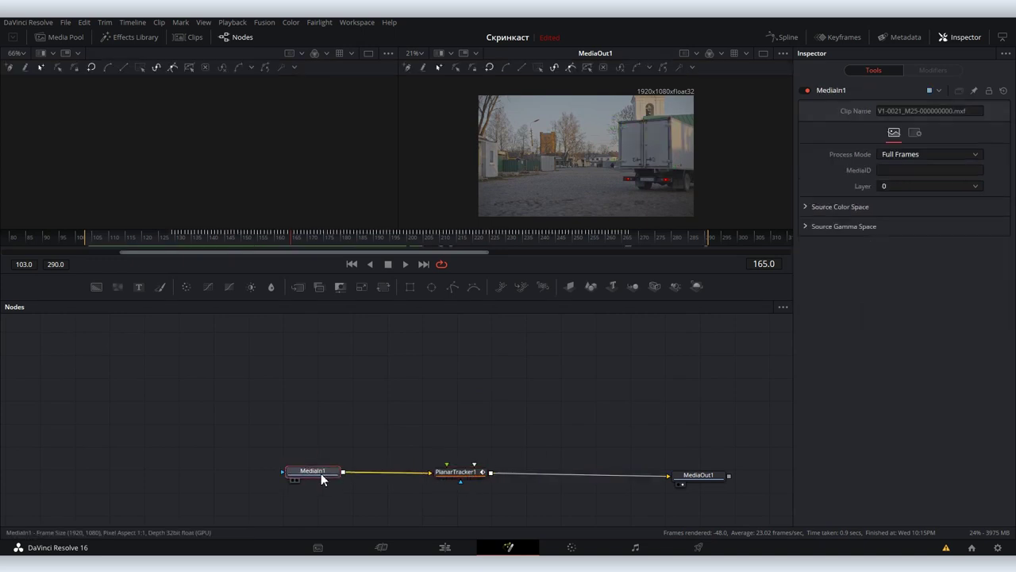
click(329, 377)
click(318, 401)
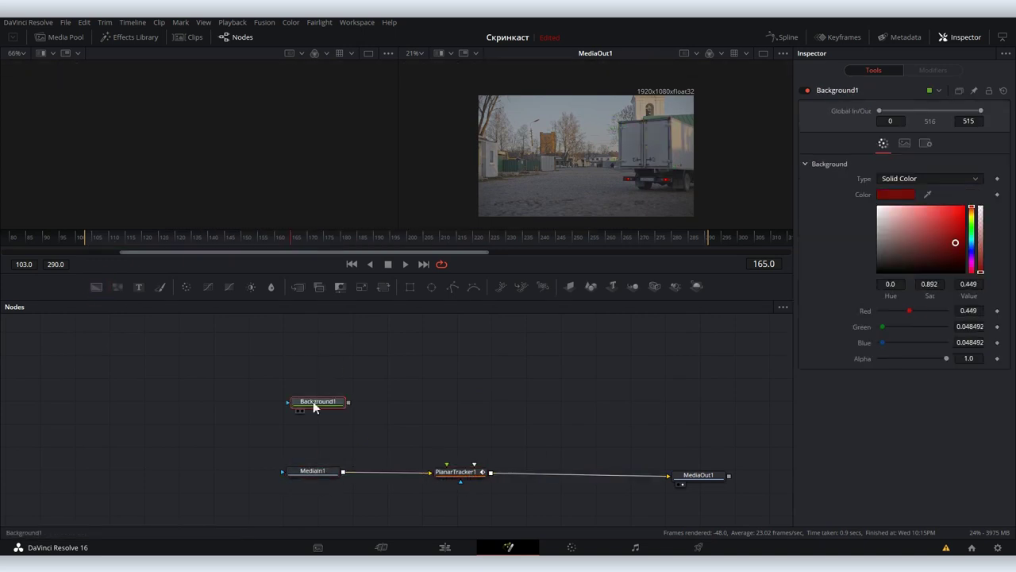
drag(315, 406, 200, 172)
Set Background1's image size to width 500 and height 400.
click(904, 143)
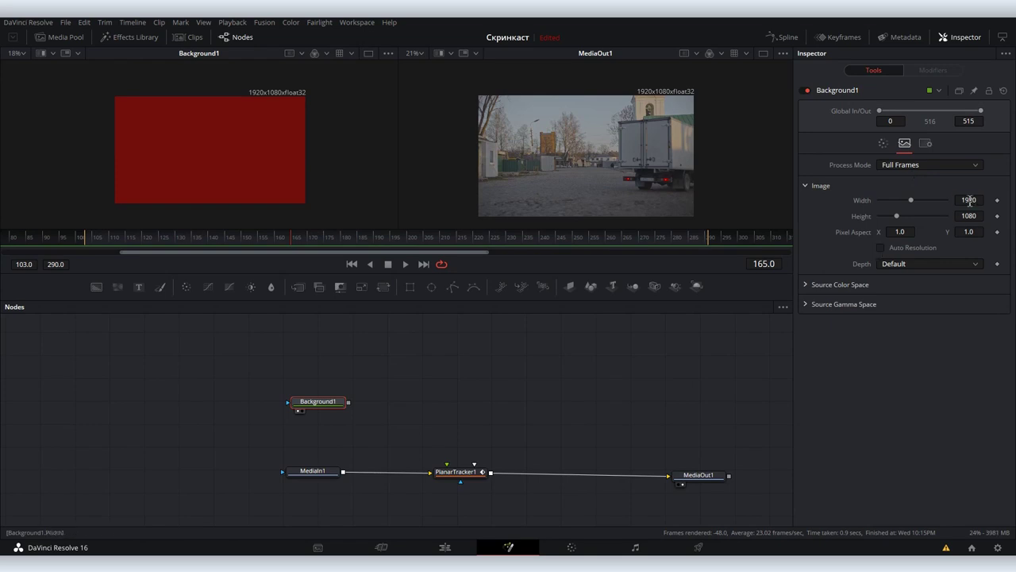
text(500)
key(Tab)
text(400)
key(Return)
key(ctrl+f)
Merge a Text1 node reading МОСТРАНСАВТО over the red card and adjust its size.
mouse_move(139, 286)
mouse_down()
mouse_move(294, 364)
mouse_move(319, 404)
mouse_up()
click(294, 363)
click(401, 393)
key(1)
click(293, 364)
click(968, 306)
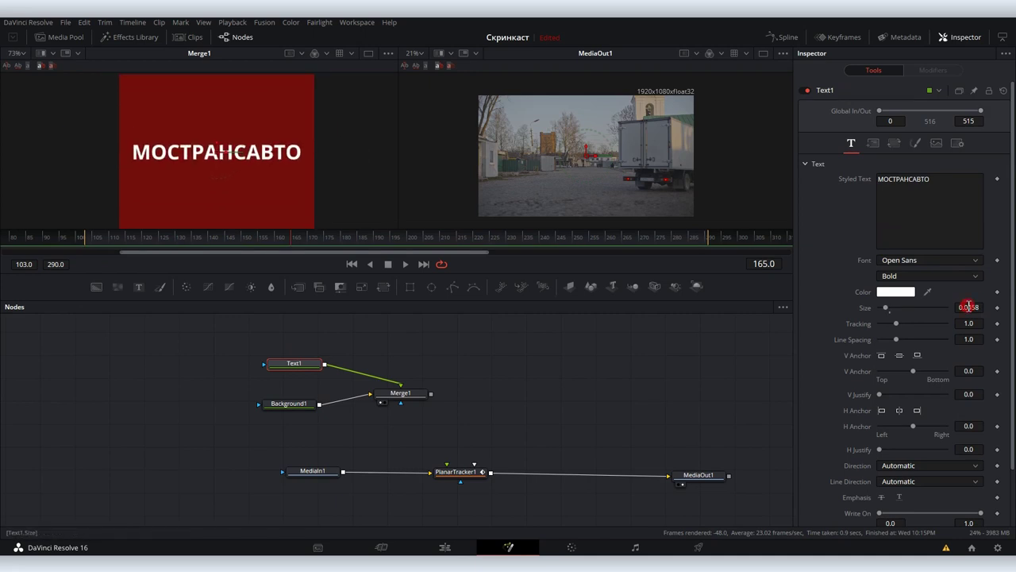
drag(294, 364, 368, 345)
click(292, 401)
click(410, 288)
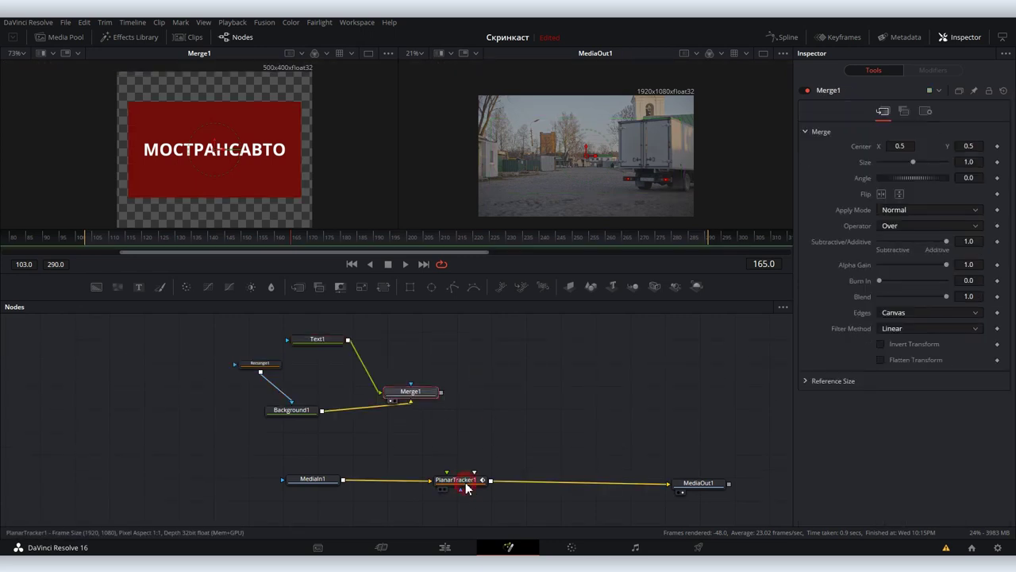
Switch PlanarTracker1's Operation Mode to Corner Pin.
click(466, 484)
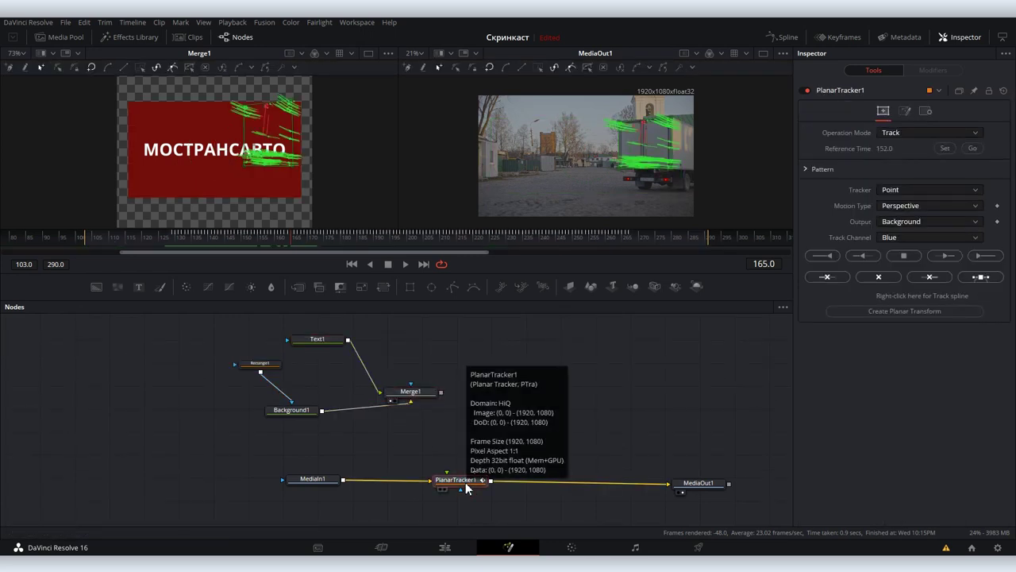
click(922, 136)
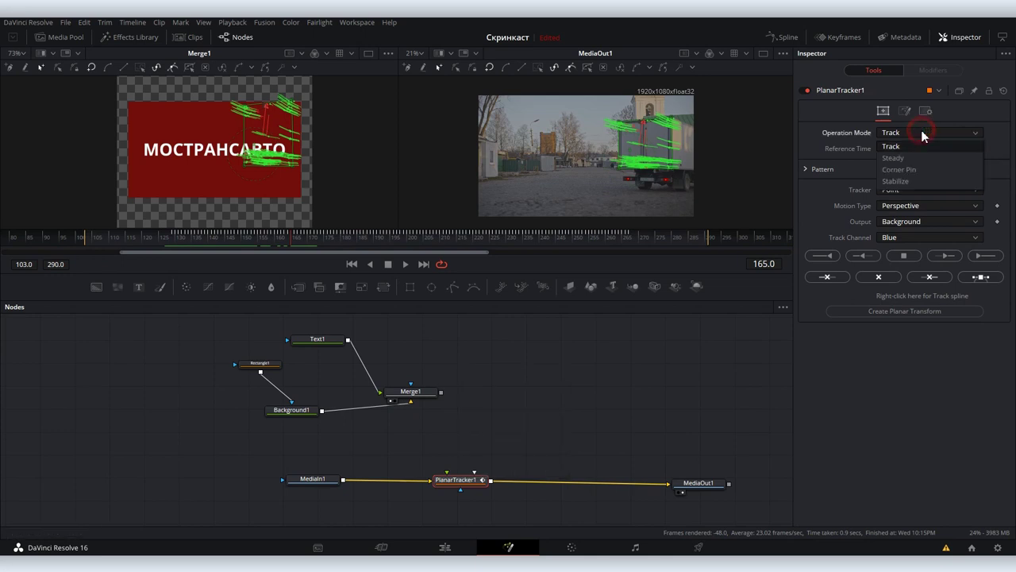
click(911, 170)
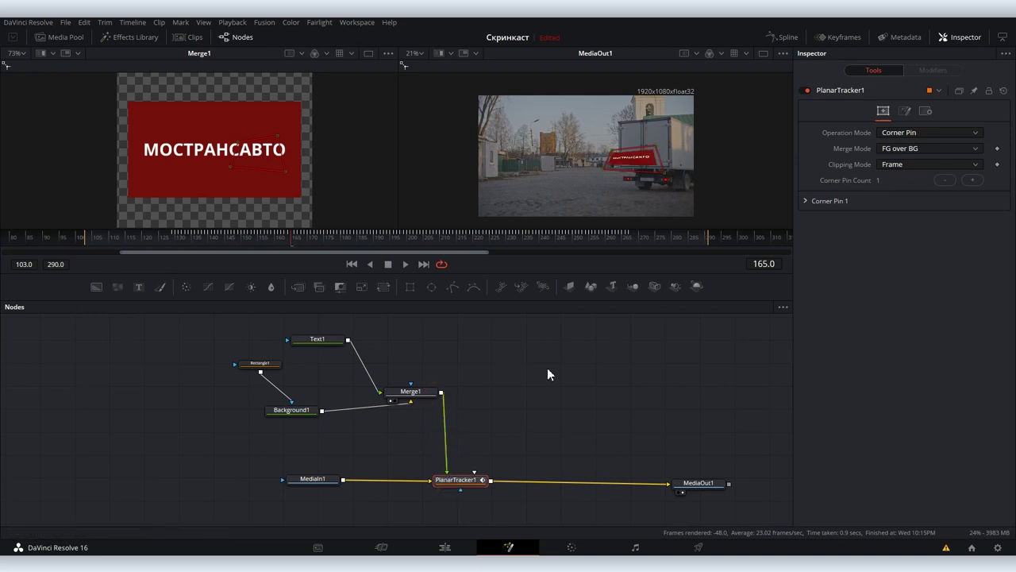
scroll(595, 178, up, 3)
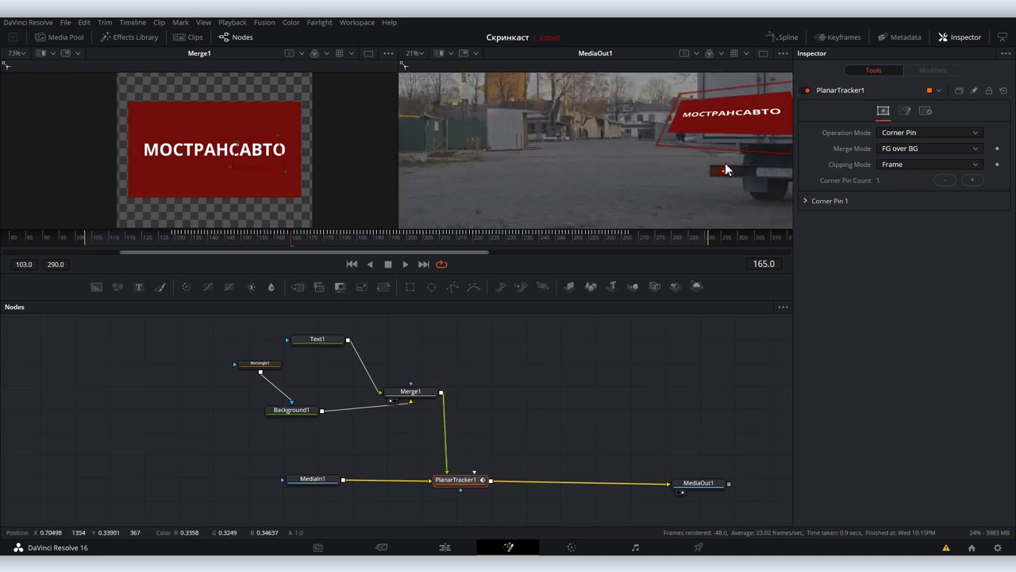
scroll(725, 163, up, 2)
Drag the sign's top-left, bottom-right and bottom-left corners onto the rear door to square it.
mouse_move(565, 154)
mouse_down()
mouse_move(601, 116)
mouse_move(646, 100)
mouse_up()
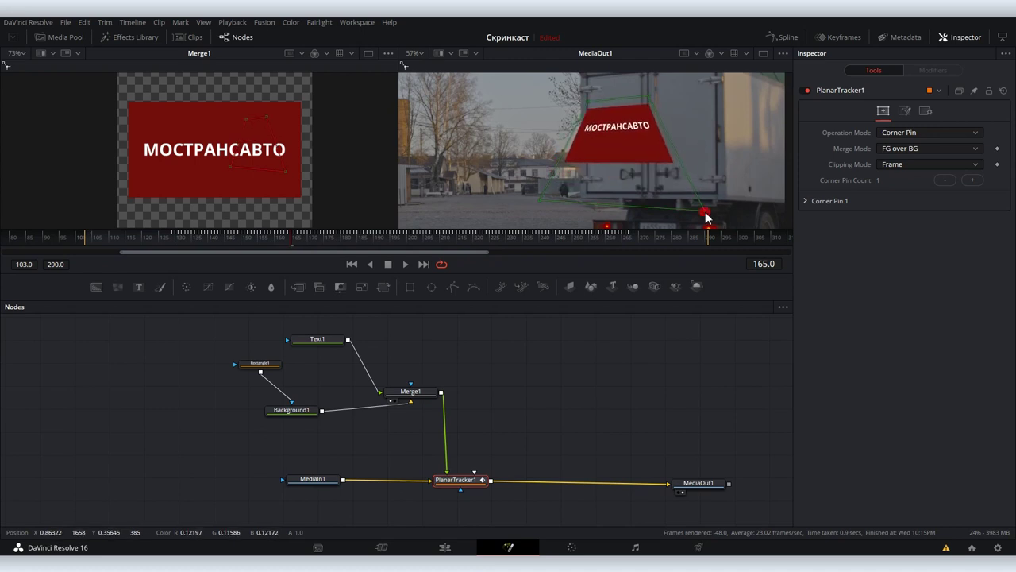
drag(706, 216, 648, 146)
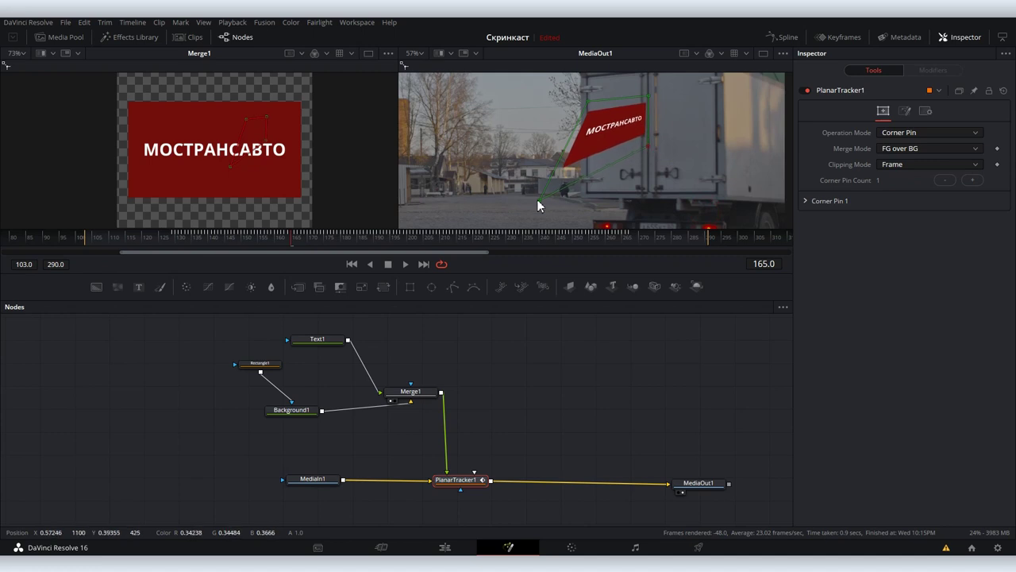
drag(537, 200, 588, 152)
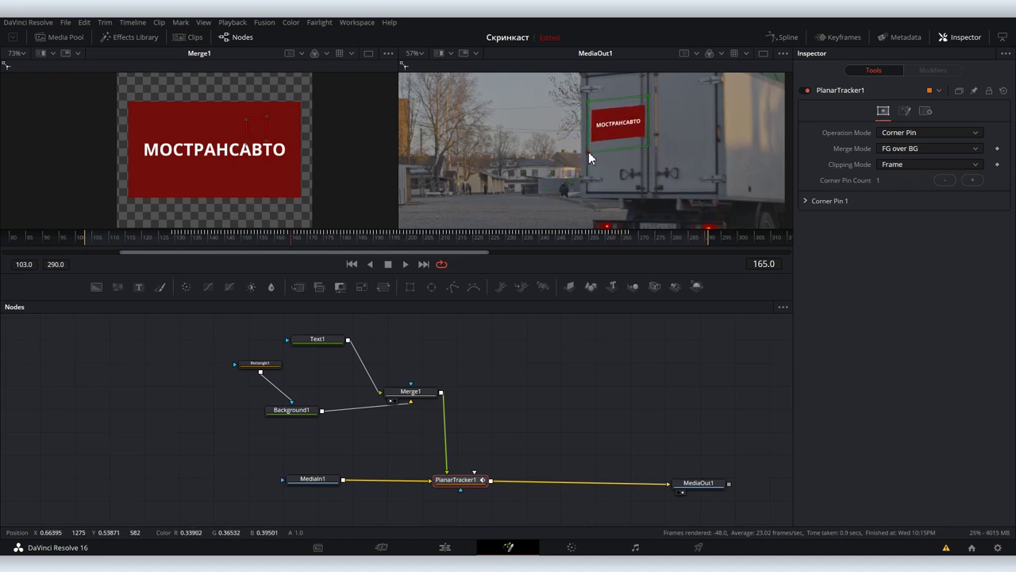
scroll(634, 195, up, 4)
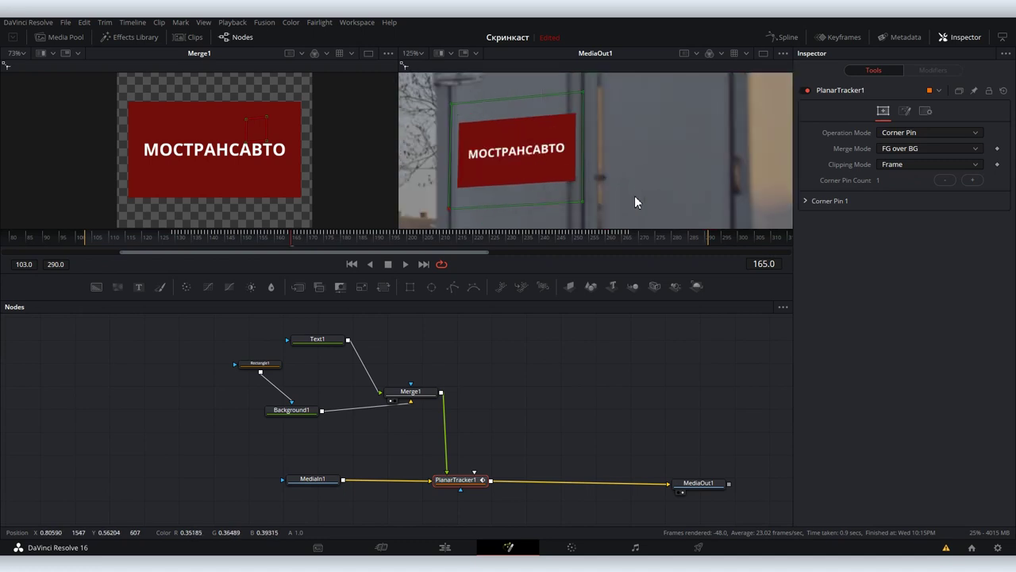
scroll(581, 131, down, 5)
Shift Merge1 aside and insert a Blur node between Merge1 and PlanarTracker1.
click(602, 414)
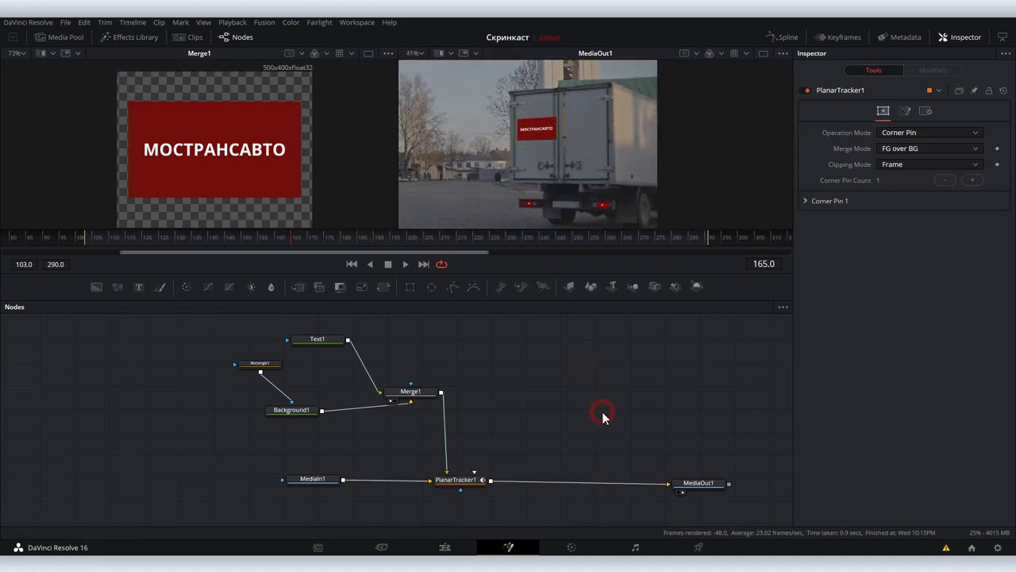
scroll(541, 187, up, 4)
scroll(583, 191, down, 2)
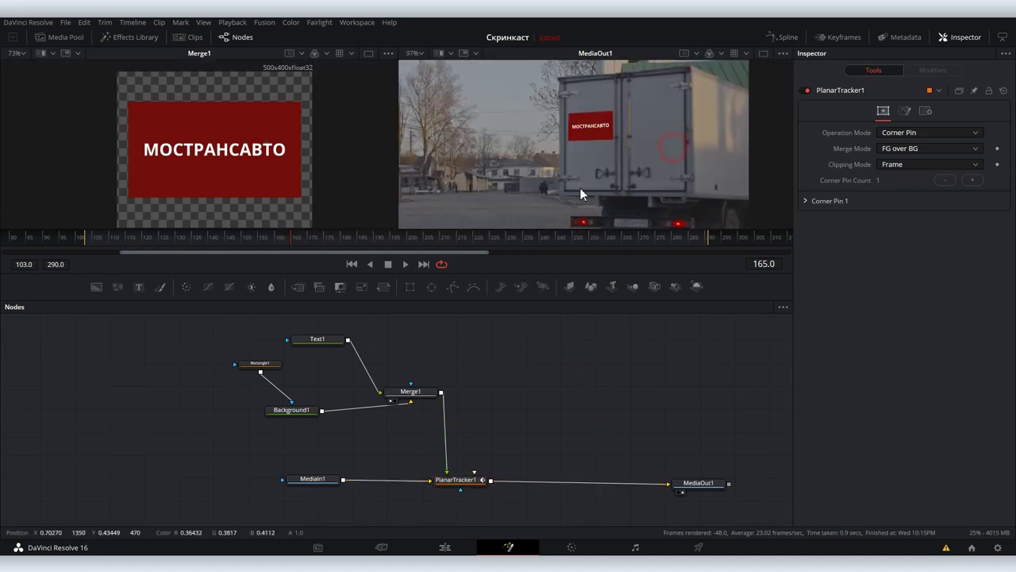
scroll(579, 192, up, 1)
drag(419, 392, 459, 387)
mouse_move(509, 419)
mouse_down()
mouse_move(454, 433)
mouse_move(498, 425)
mouse_up()
Raise Blur1's size, move it onto the Background1–Merge1 link, and add Blur2 after Text1 at 2.9.
drag(966, 178, 1000, 178)
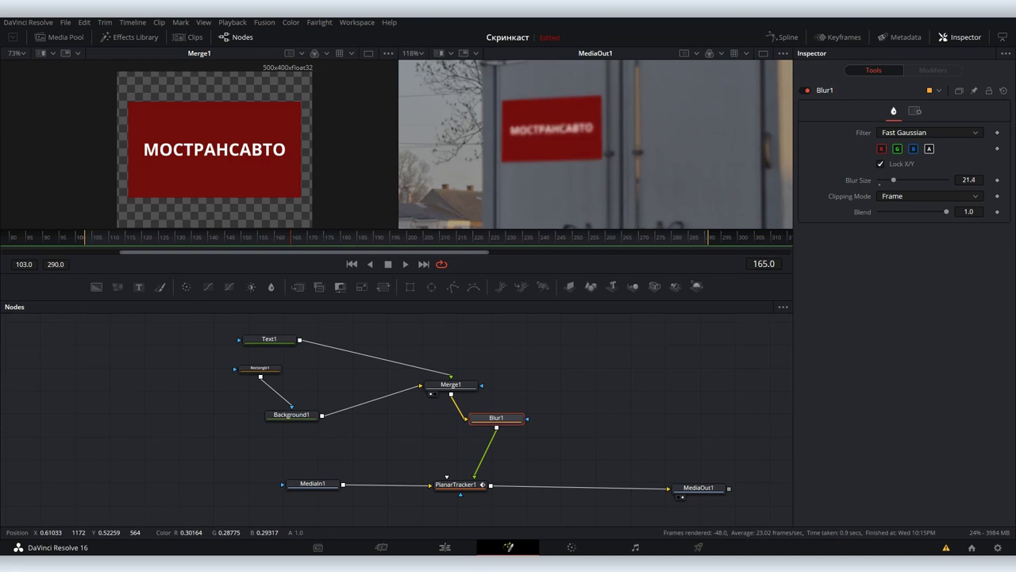
drag(496, 418, 367, 399)
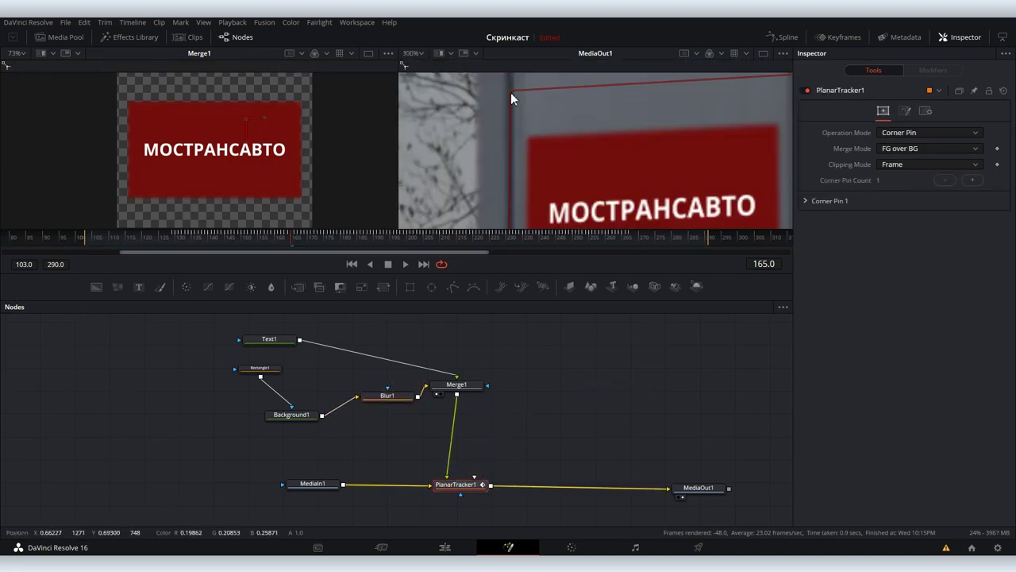
click(254, 337)
click(271, 285)
scroll(559, 173, down, 3)
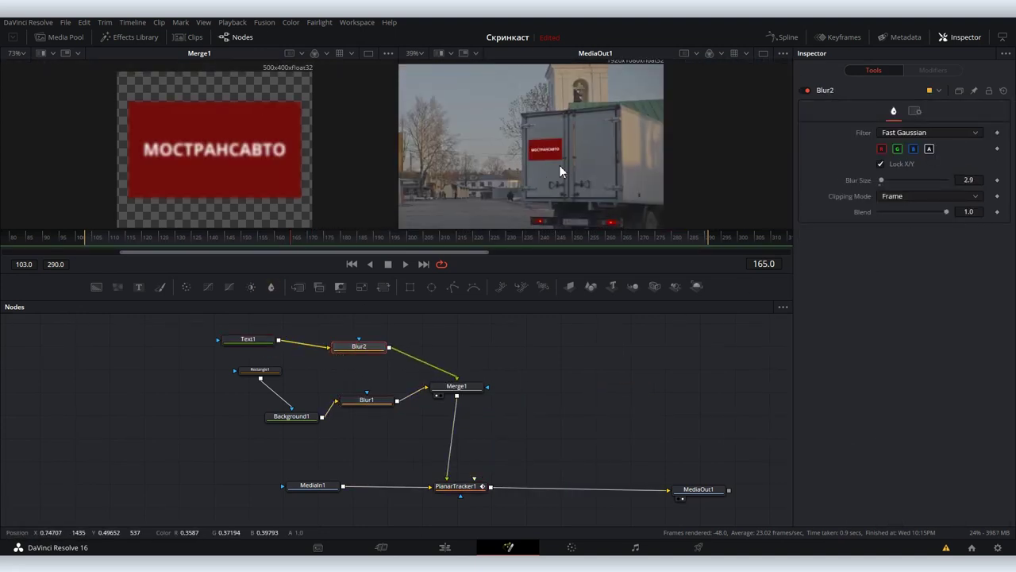
mouse_move(301, 243)
mouse_down()
mouse_move(403, 240)
mouse_move(325, 239)
mouse_move(407, 231)
mouse_up()
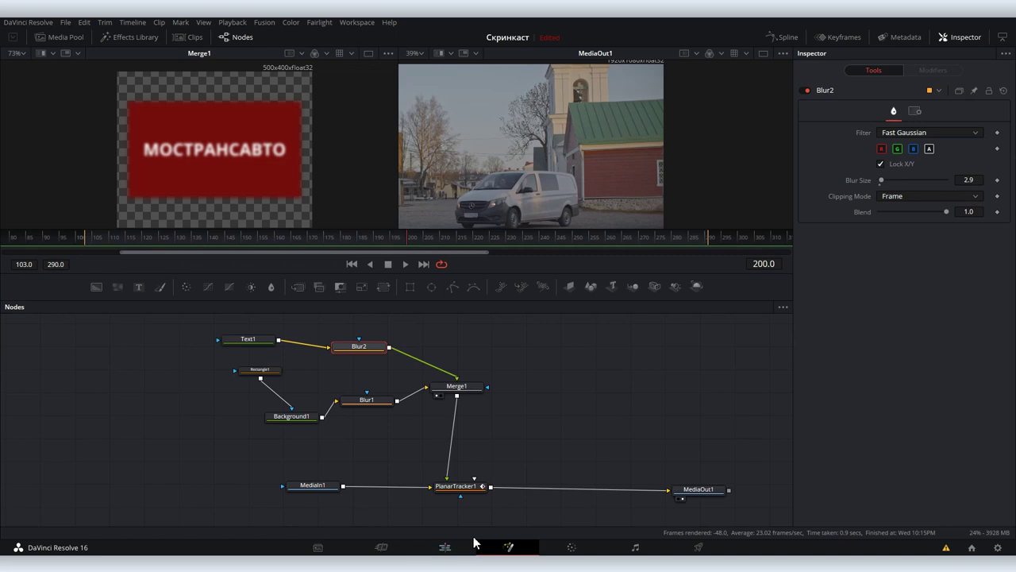
click(448, 547)
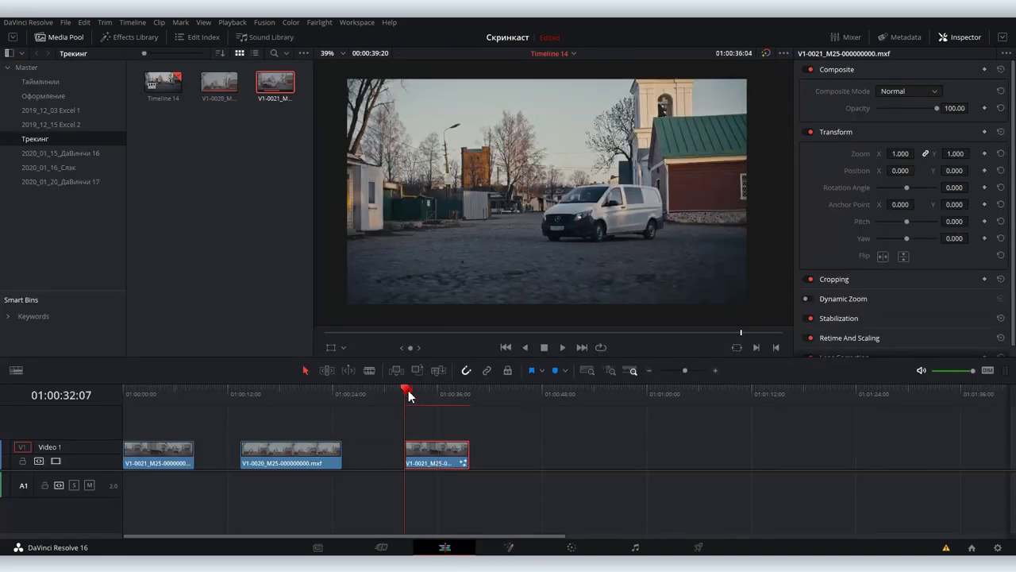
Preview the timeline, then change Text1's colour to light grey #a3a3a3 in Fusion.
key(space)
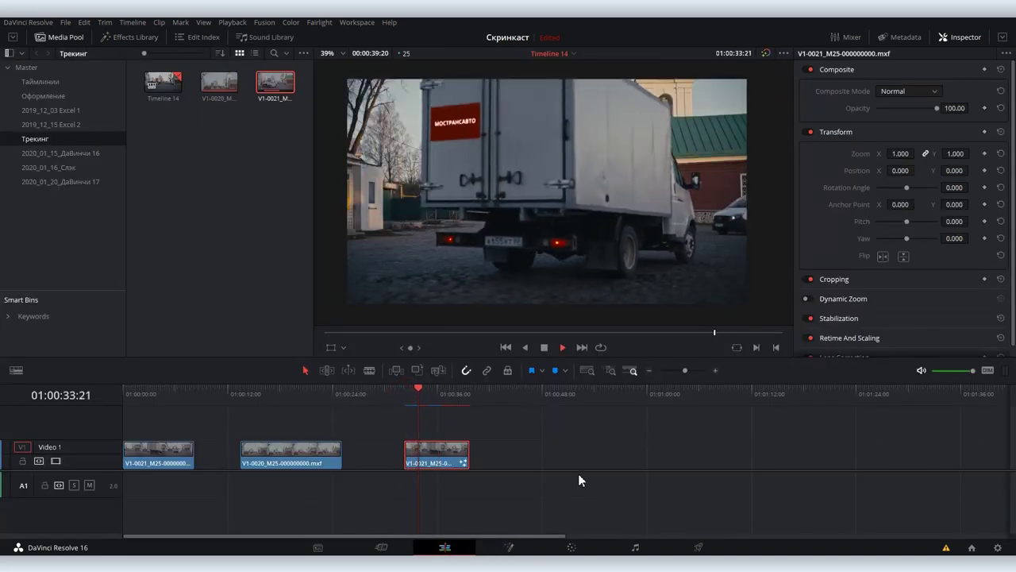
key(space)
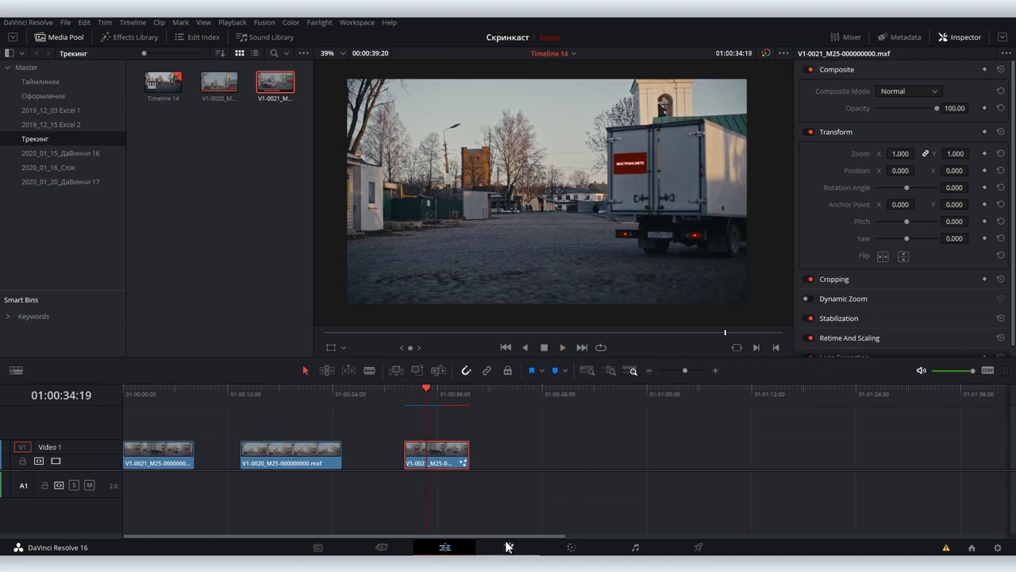
click(509, 547)
click(895, 291)
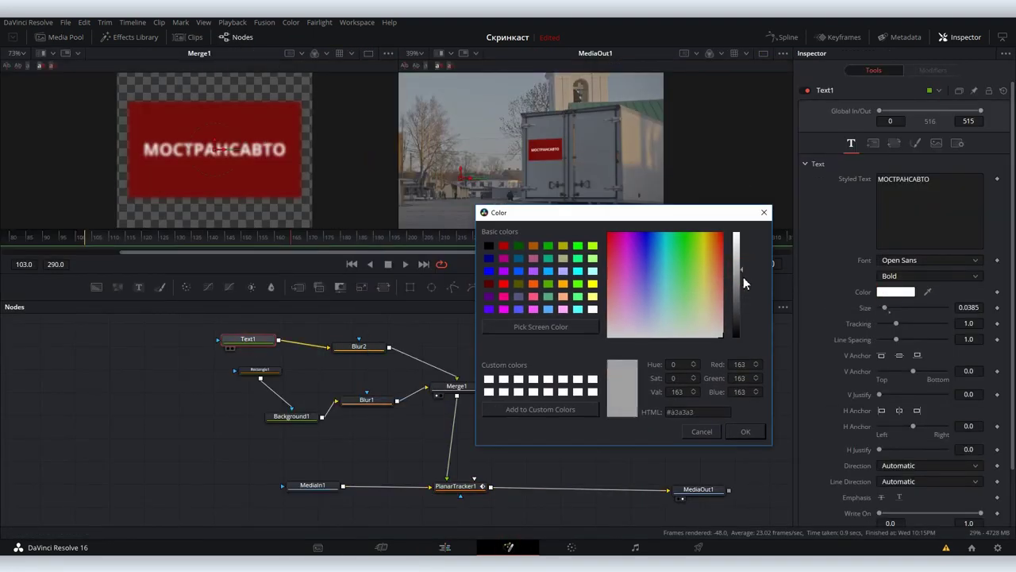
click(733, 430)
Replay the composited truck clip on the Edit timeline from its start.
click(446, 547)
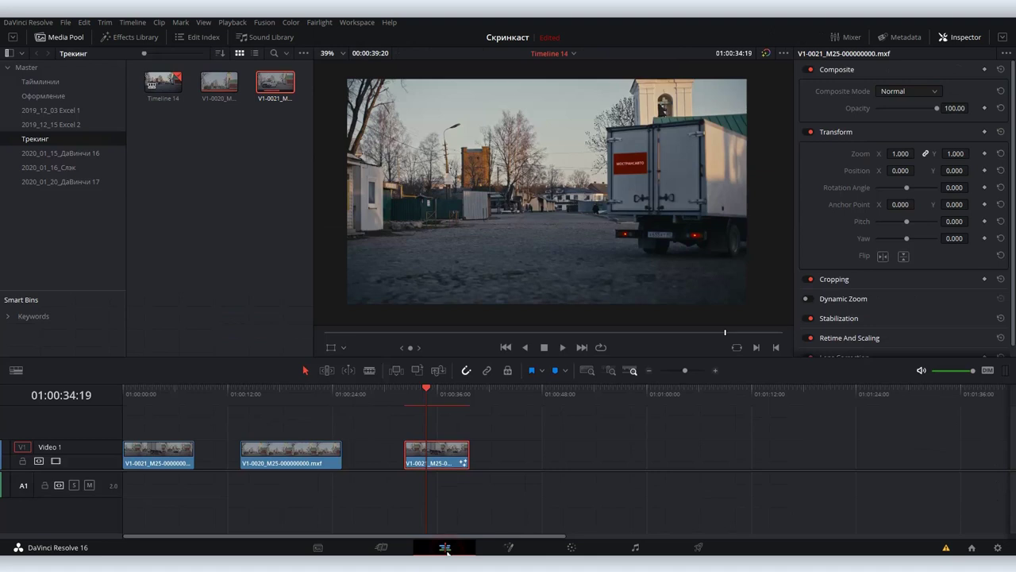
click(406, 390)
key(space)
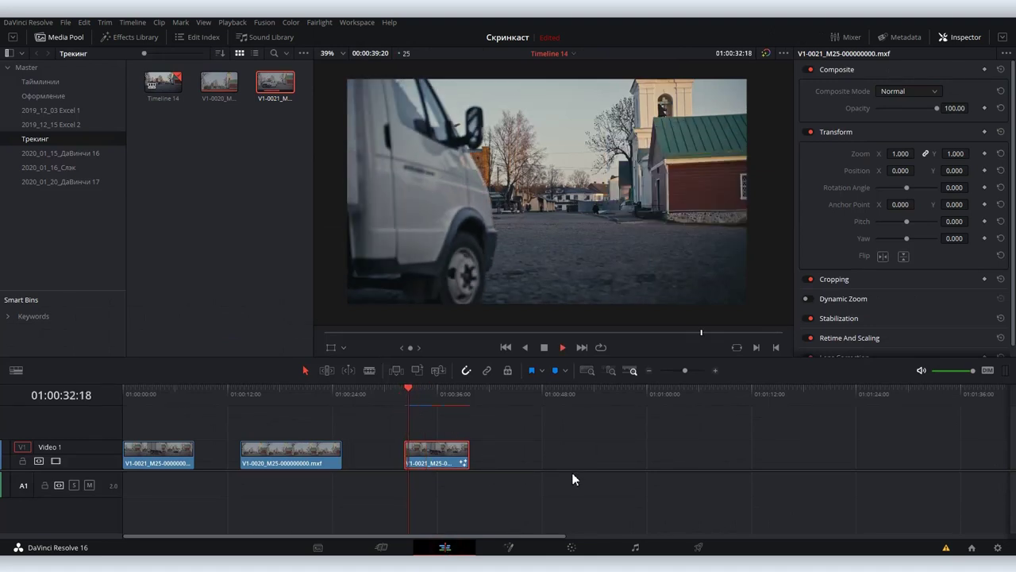